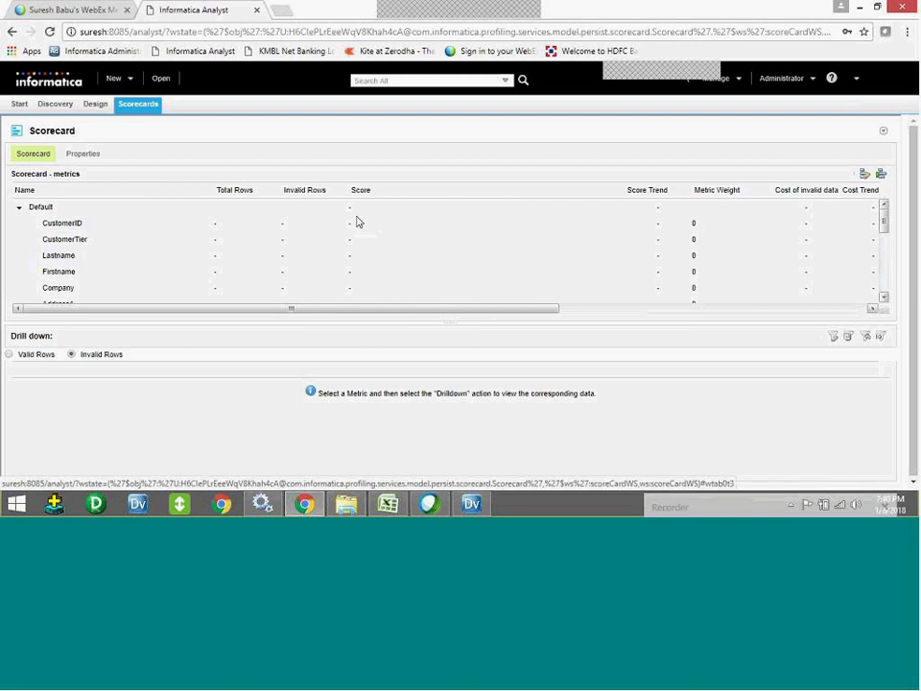
- Look through the metrics listed under the scorecard's Default group
left_click(272, 271)
left_click(40, 256)
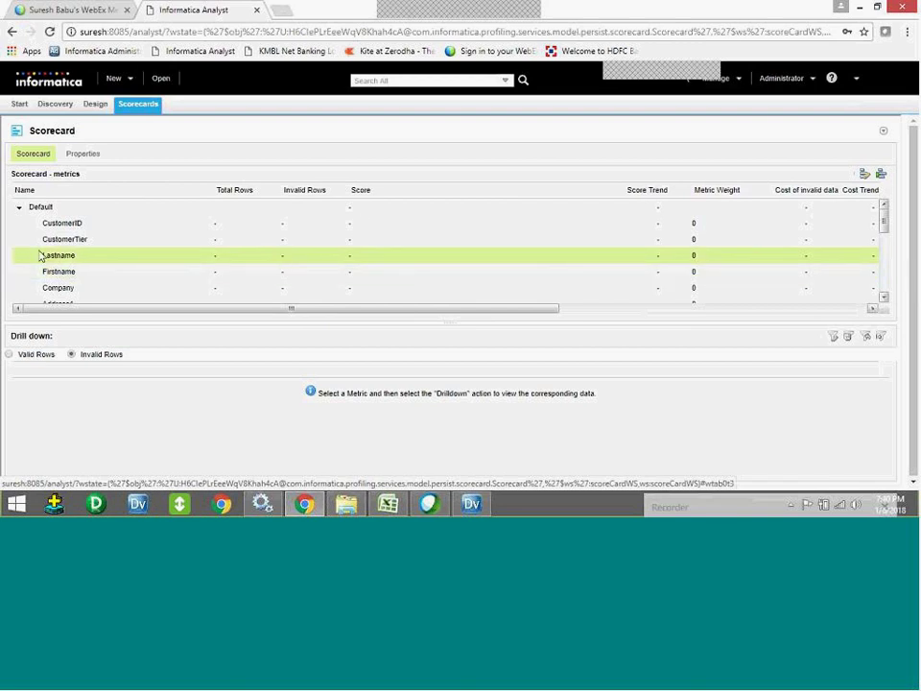
scroll(70, 230, "down", 3)
left_click(70, 230)
scroll(95, 295, "up", 5)
left_click(94, 293)
scroll(95, 295, "up", 3)
left_click(116, 254)
left_click(115, 243)
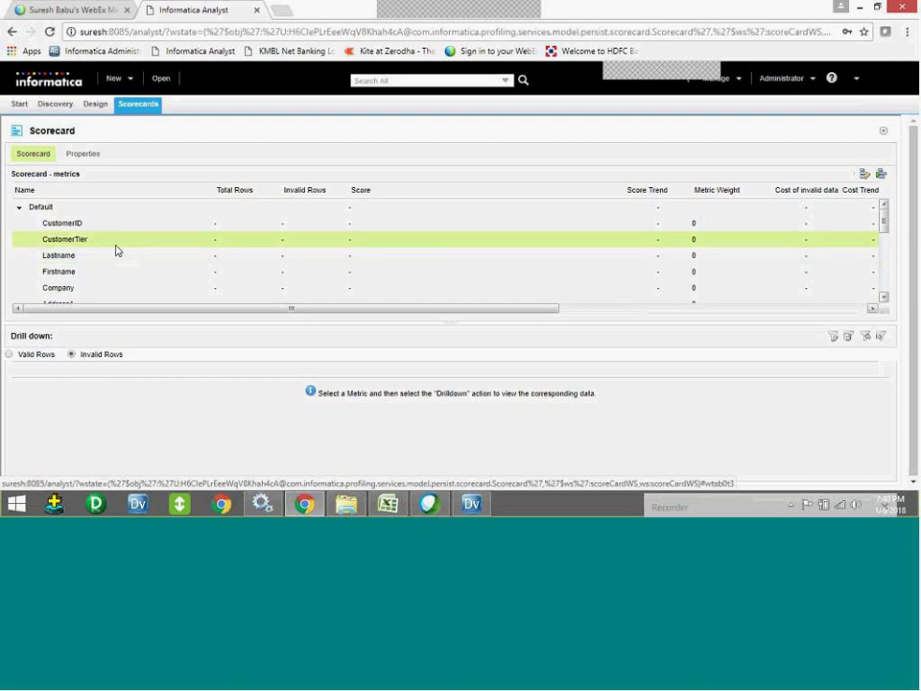
left_click(79, 227)
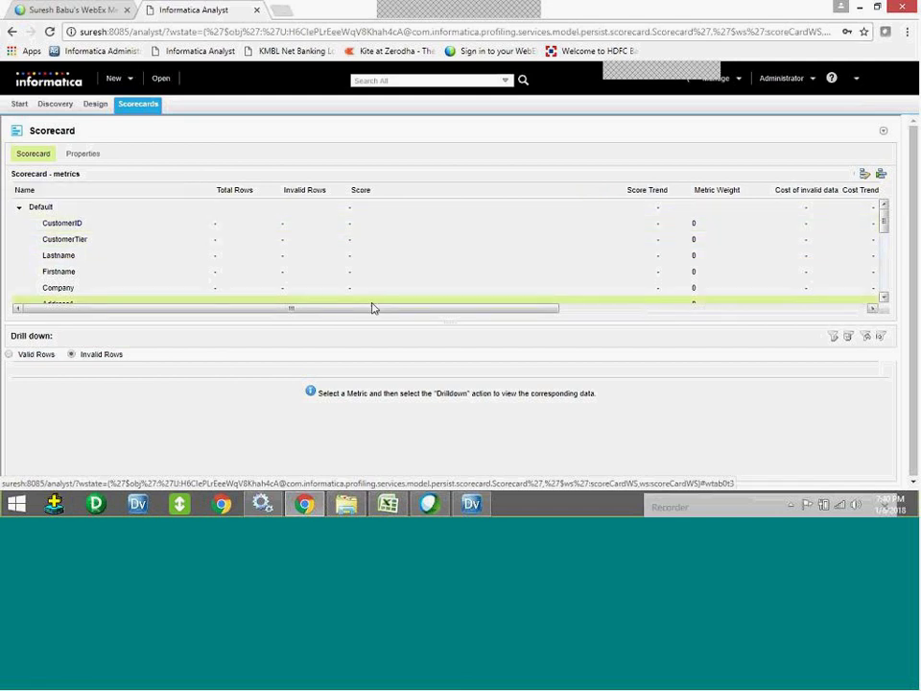
- Run the scorecard from the CustomerID metric with drilldown on live data
right_click(92, 225)
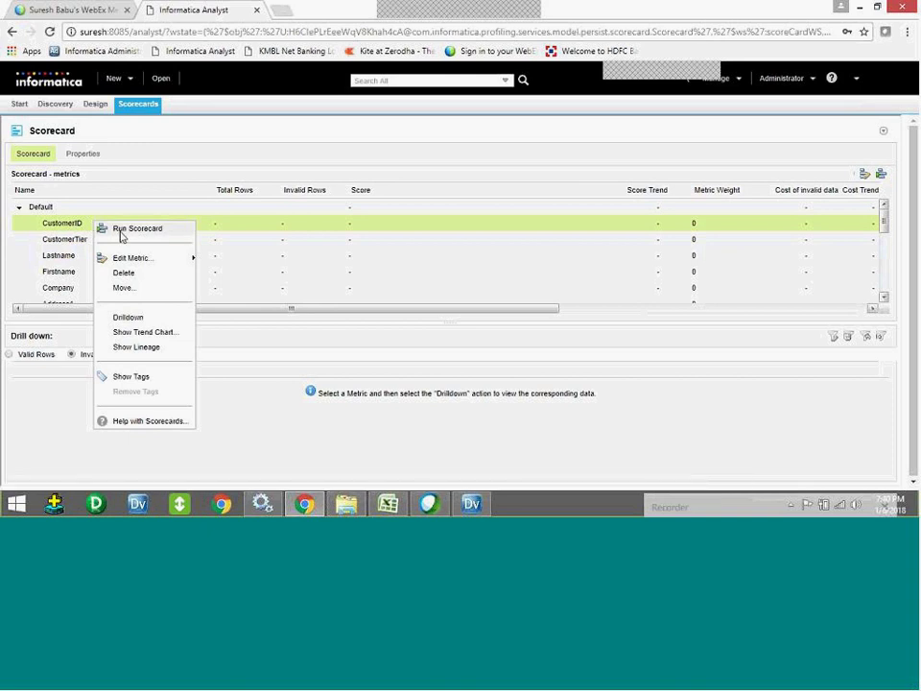
left_click(135, 229)
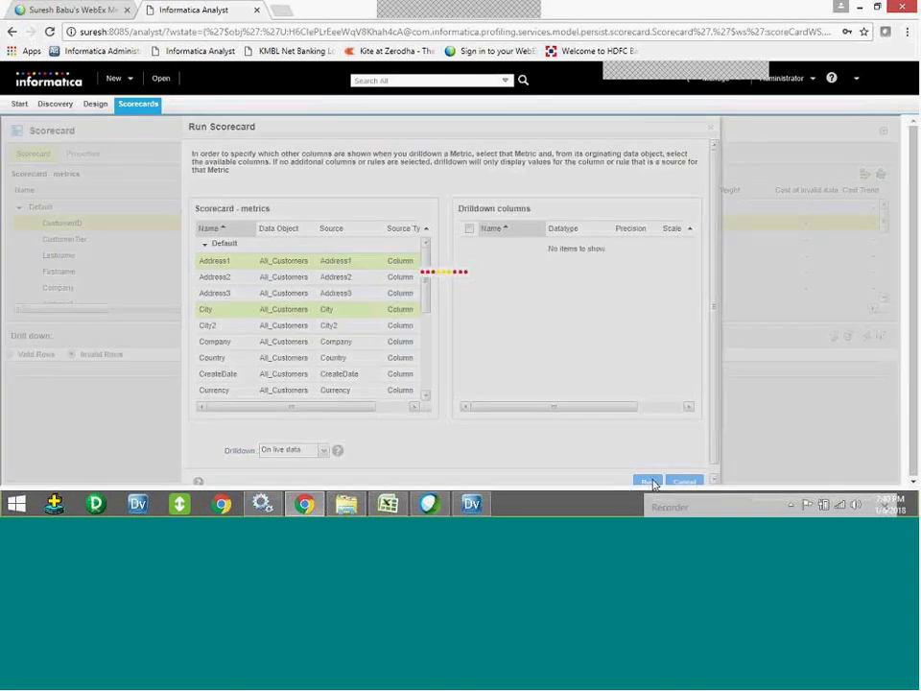
left_click(649, 482)
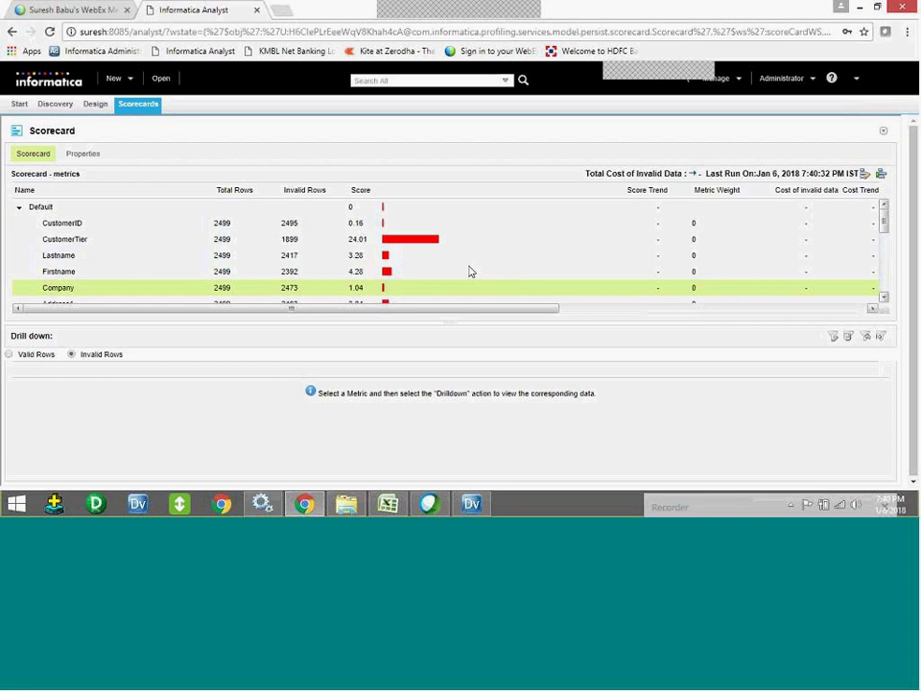
- Examine the scores, invalid row counts and coloured score bars of the metrics, comparing CustomerID, CustomerTier and the address and city fields
scroll(451, 269, "down", 5)
scroll(445, 270, "up", 5)
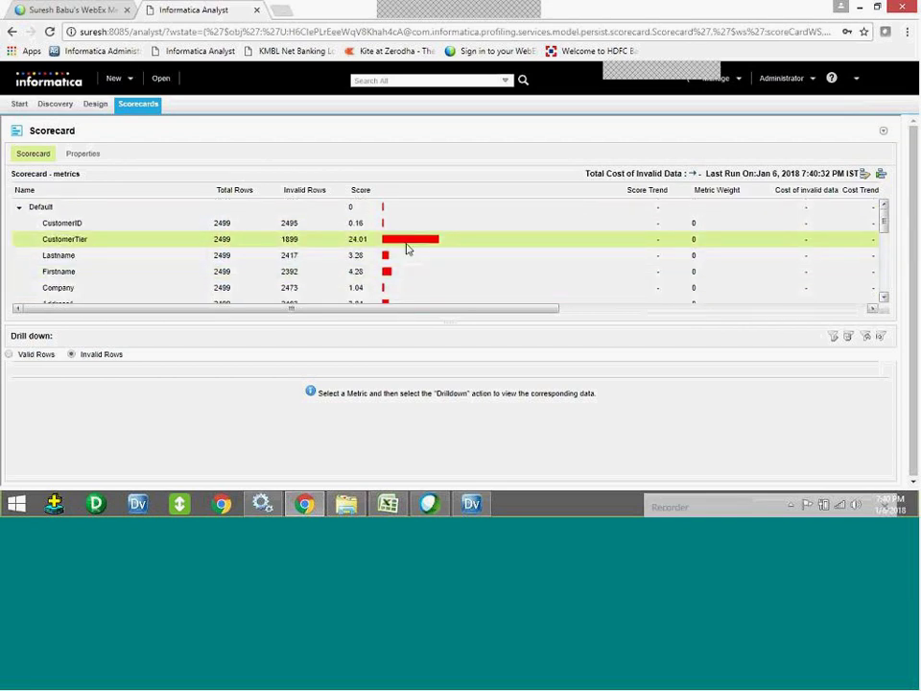
scroll(405, 249, "down", 1)
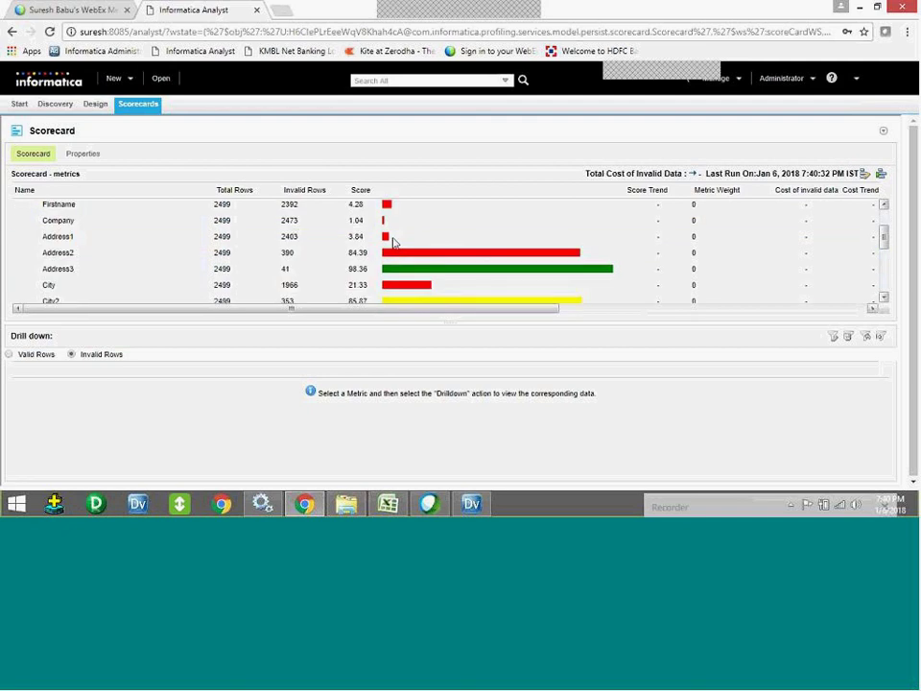
left_click(392, 241)
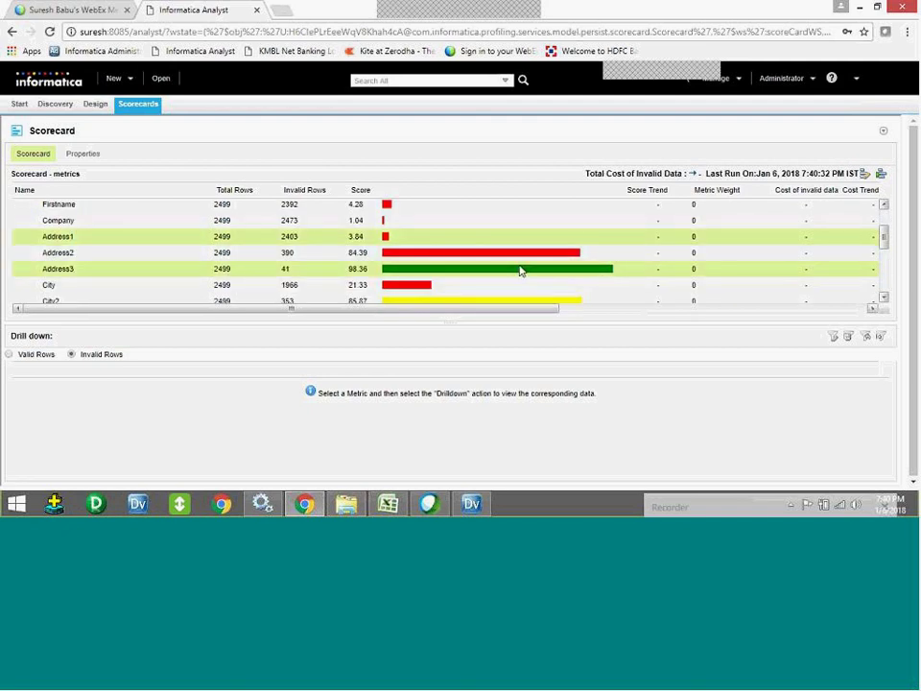
scroll(518, 269, "down", 1)
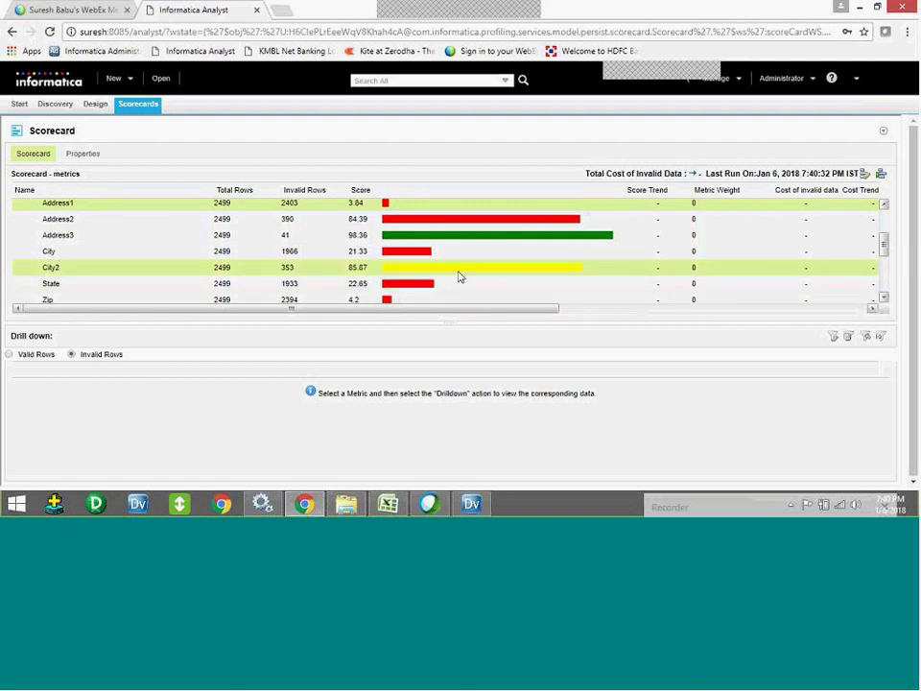
scroll(459, 277, "up", 2)
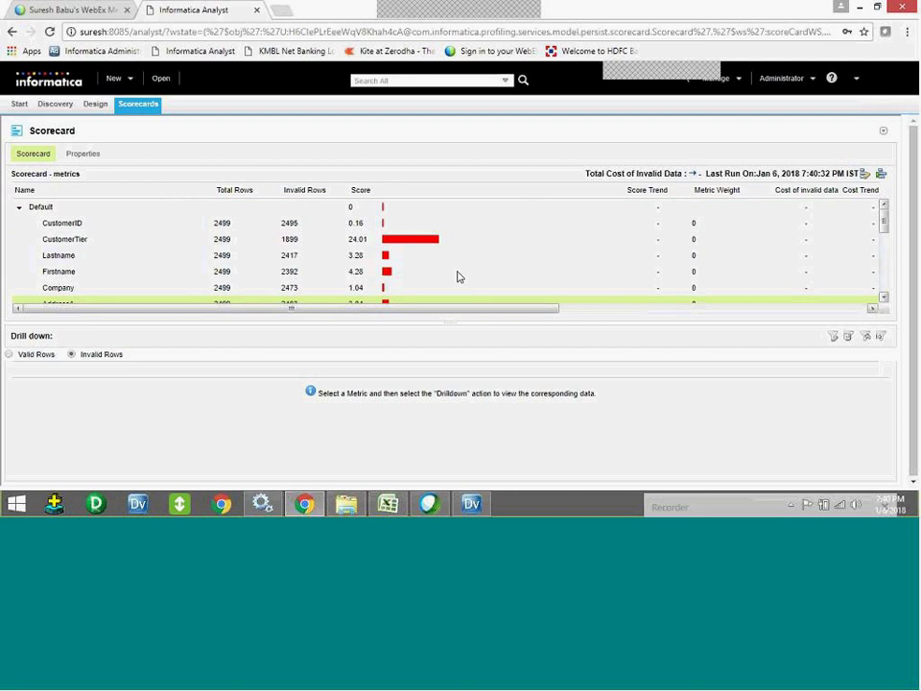
left_click(389, 239)
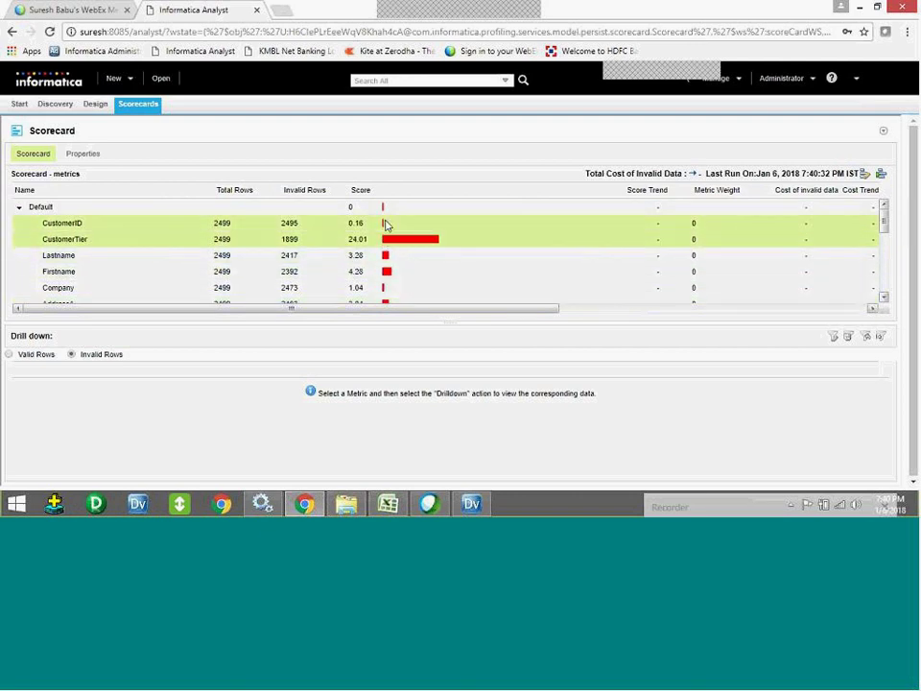
left_click(123, 226)
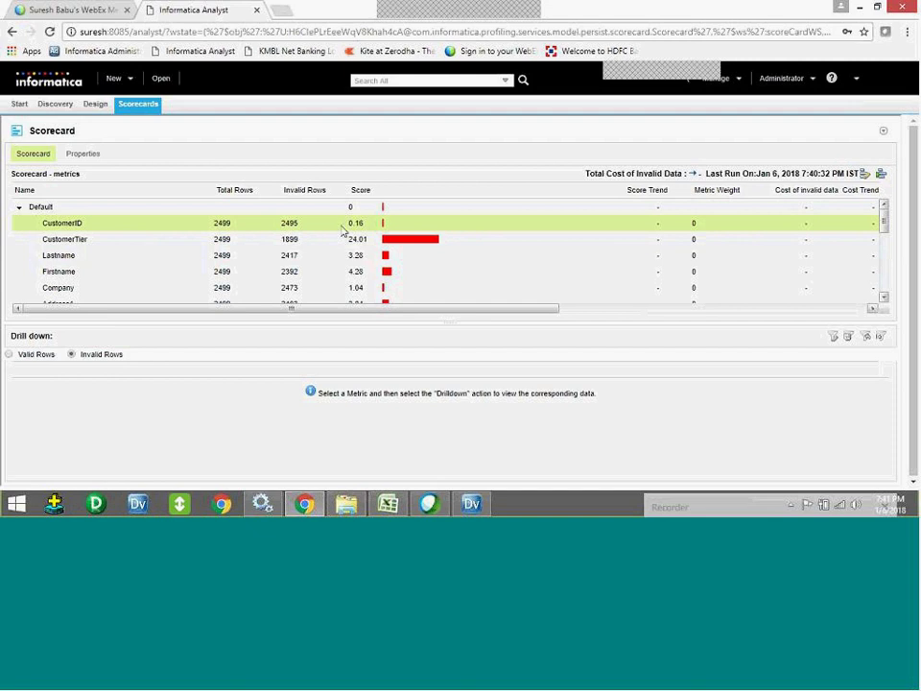
left_click(345, 239, "ctrl")
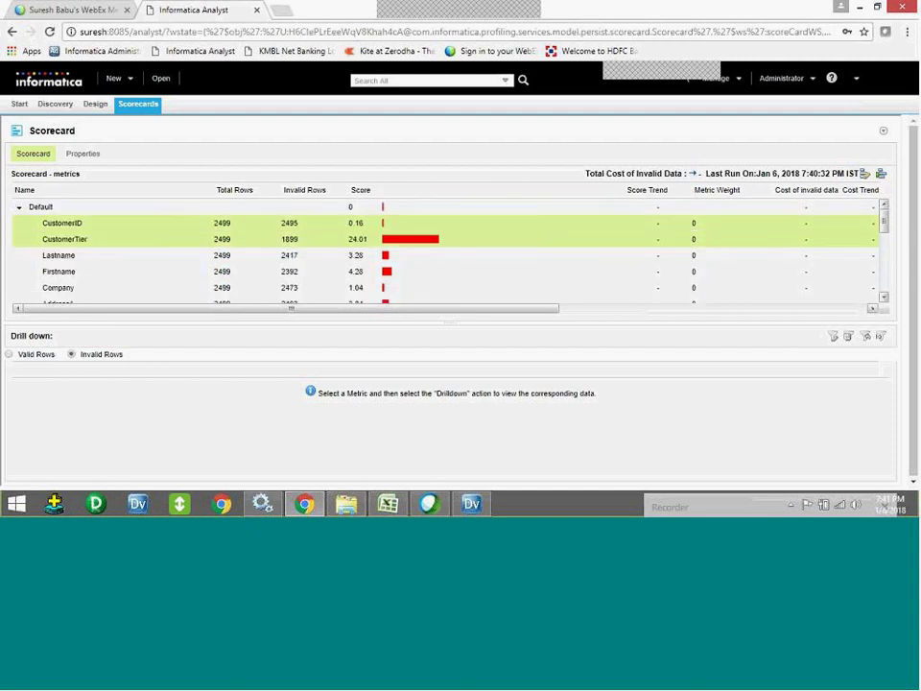
left_click(356, 224)
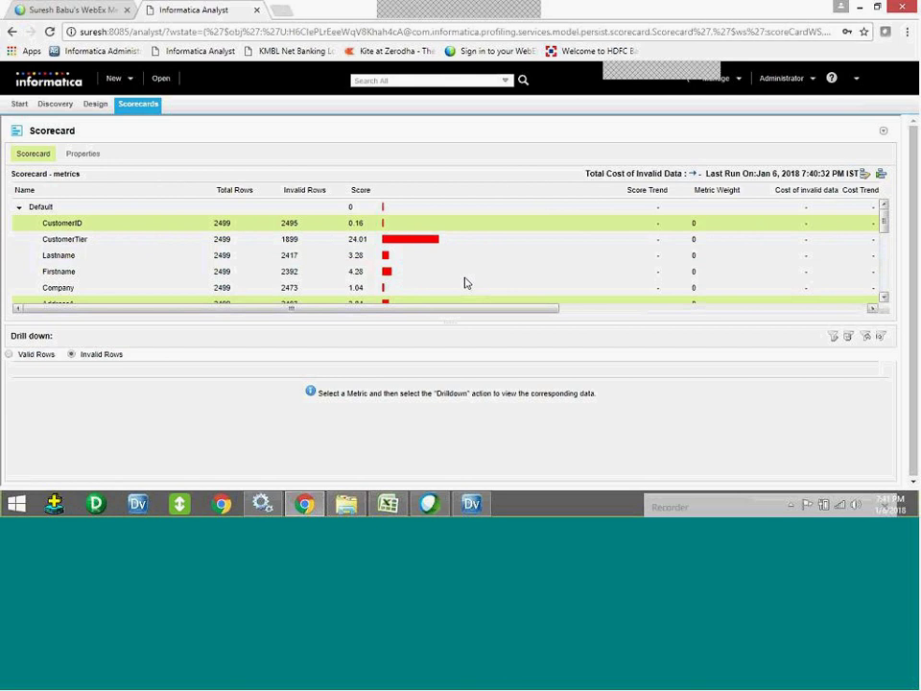
- Open the scorecard's general settings for editing and enter the description "All customers data"
right_click(84, 228)
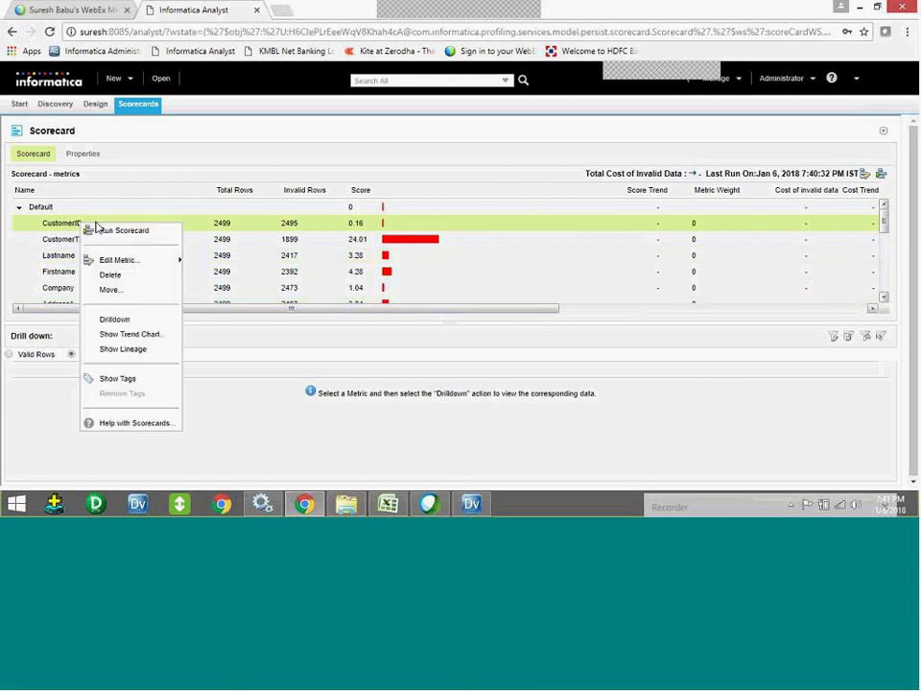
mouse_move(96, 259)
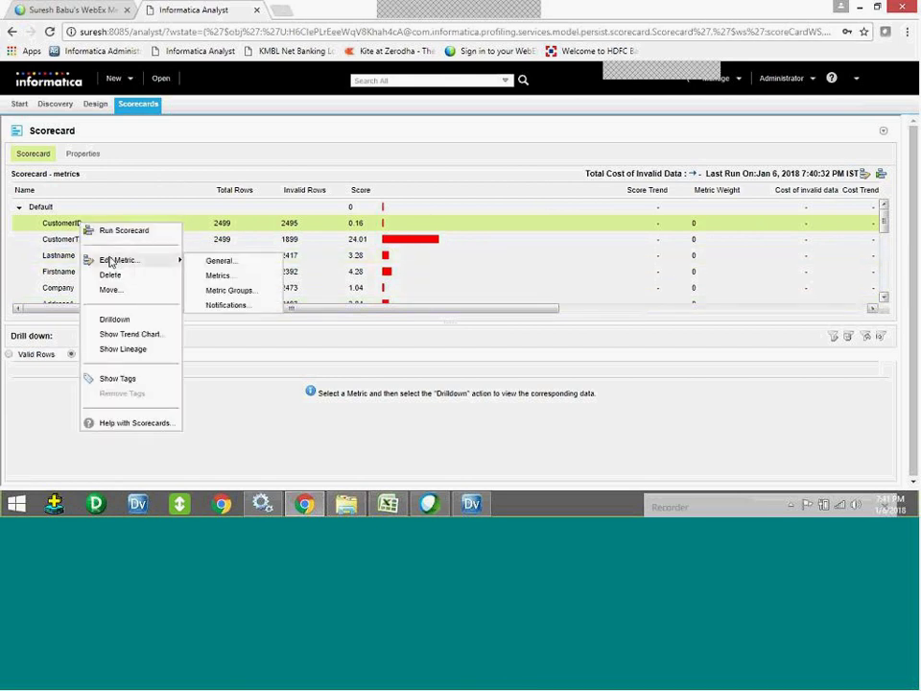
left_click(215, 262)
left_click(315, 205)
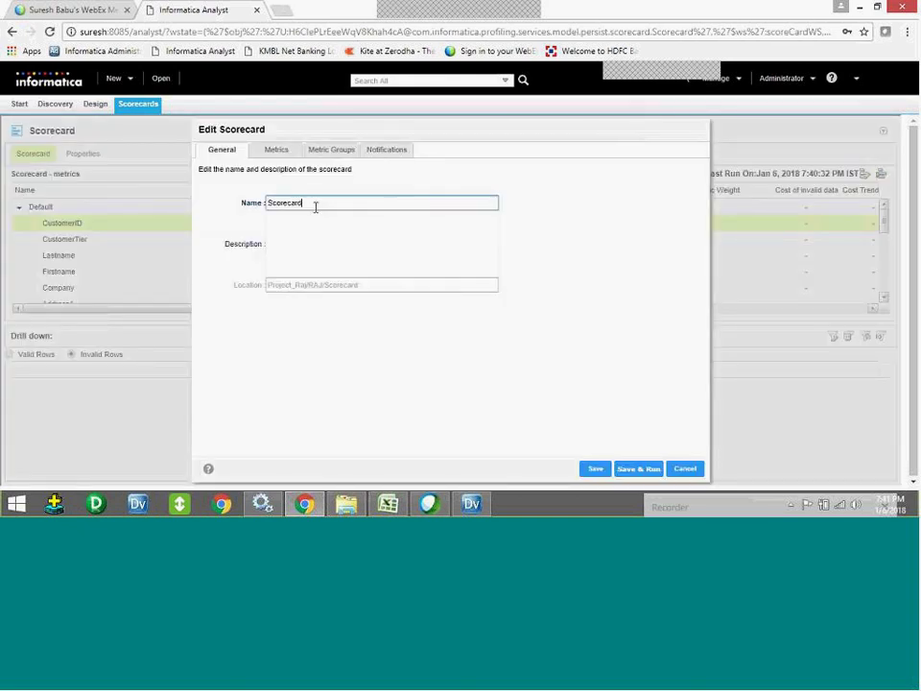
left_click_drag(315, 205, 255, 209)
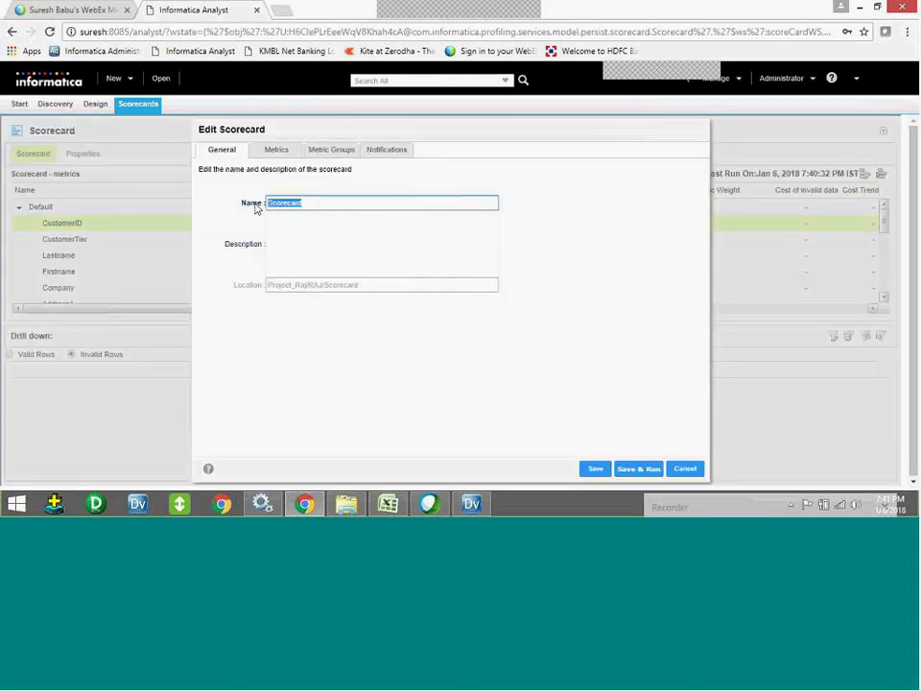
left_click(313, 257)
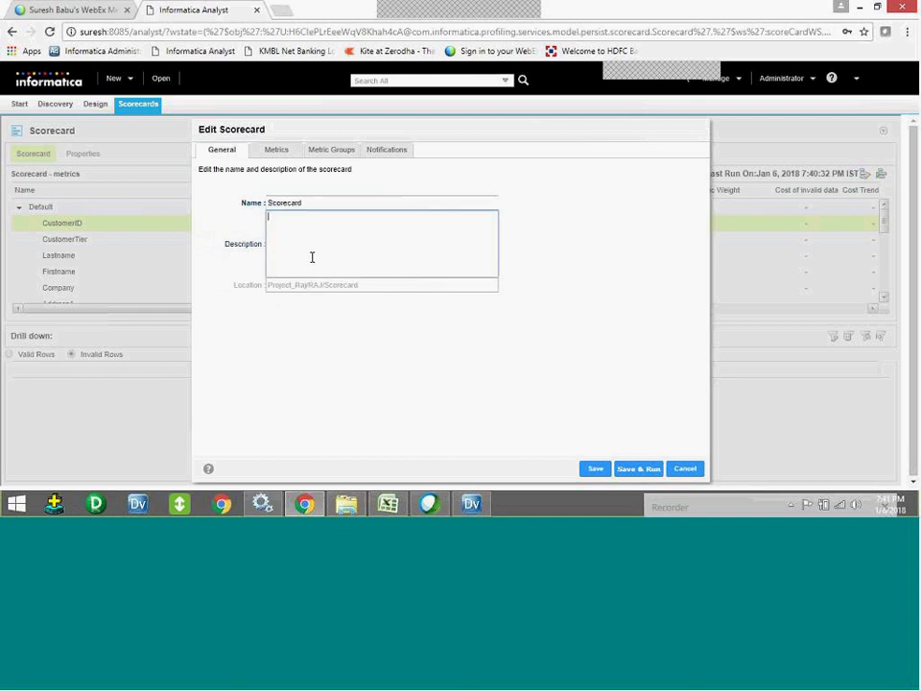
type("A")
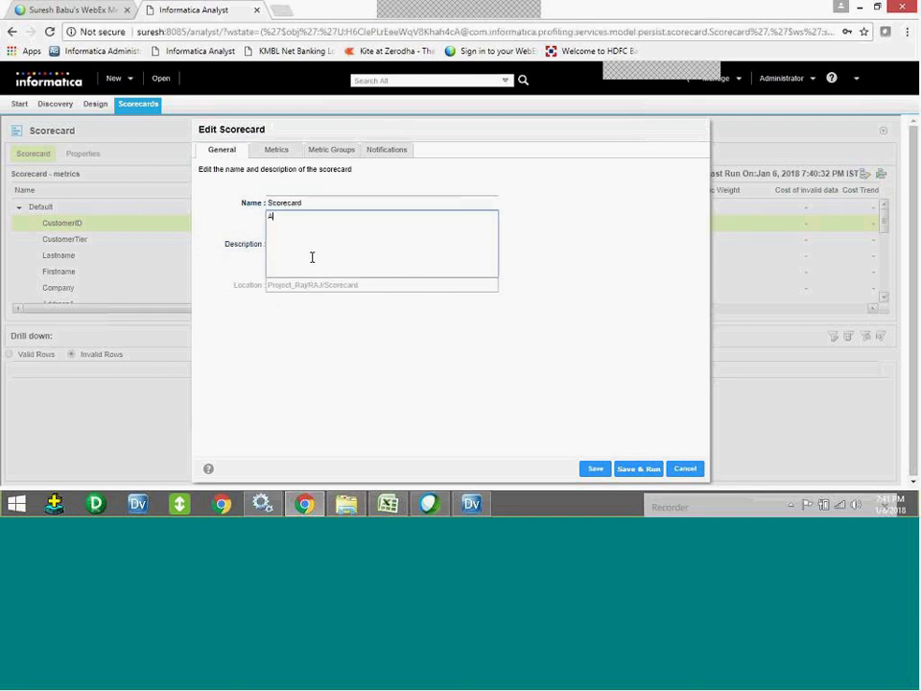
key("BackSpace")
type("All customers data")
key("shift+Tab")
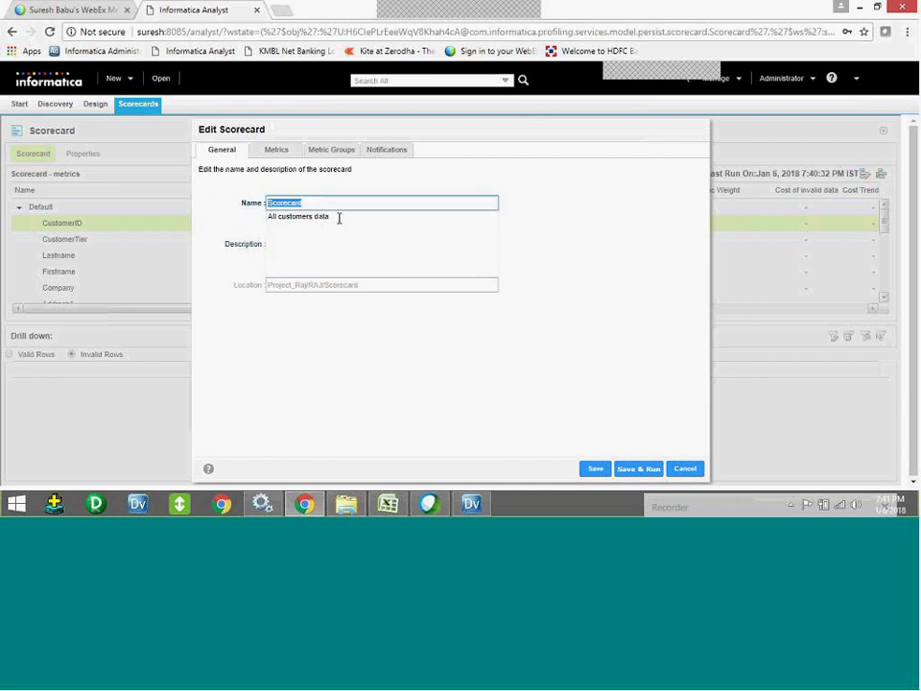
key("Tab")
left_click(330, 233)
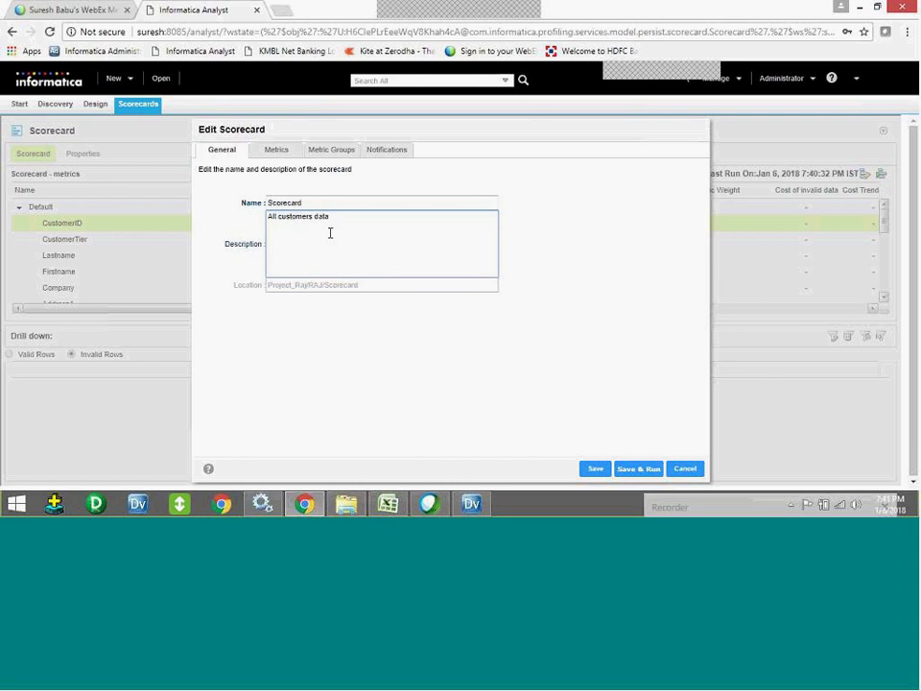
- In the CustomerID metric settings, mark all available values as valid except NULL
left_click(273, 151)
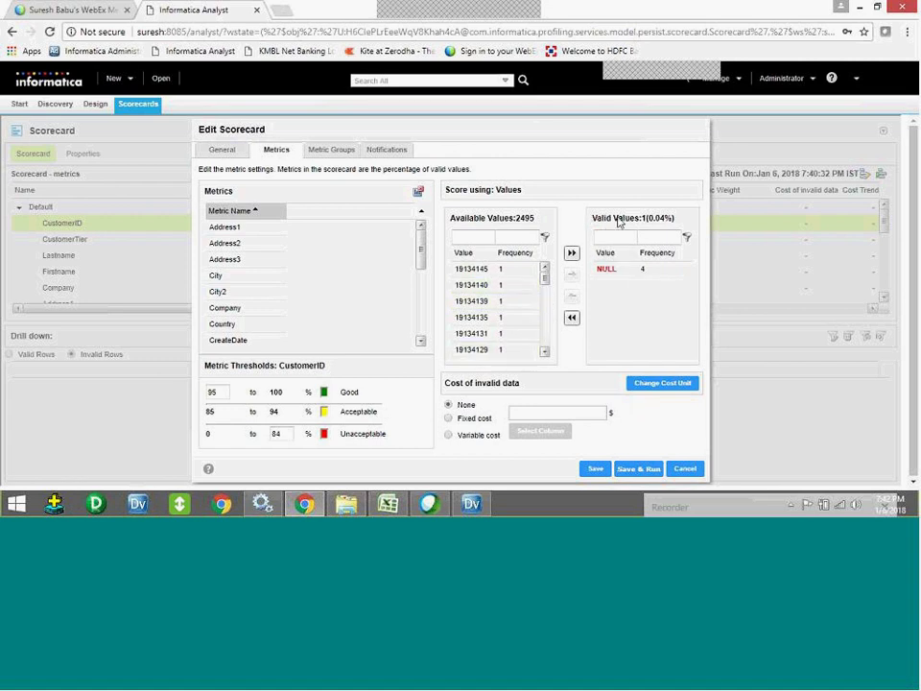
left_click(506, 270)
key("Down")
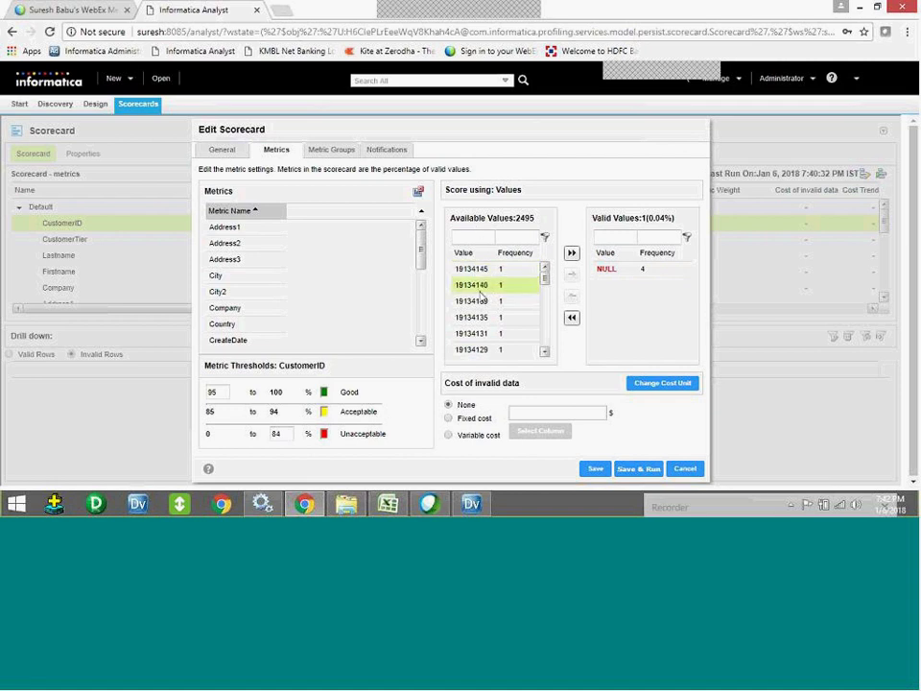
key("Down")
key("Down")
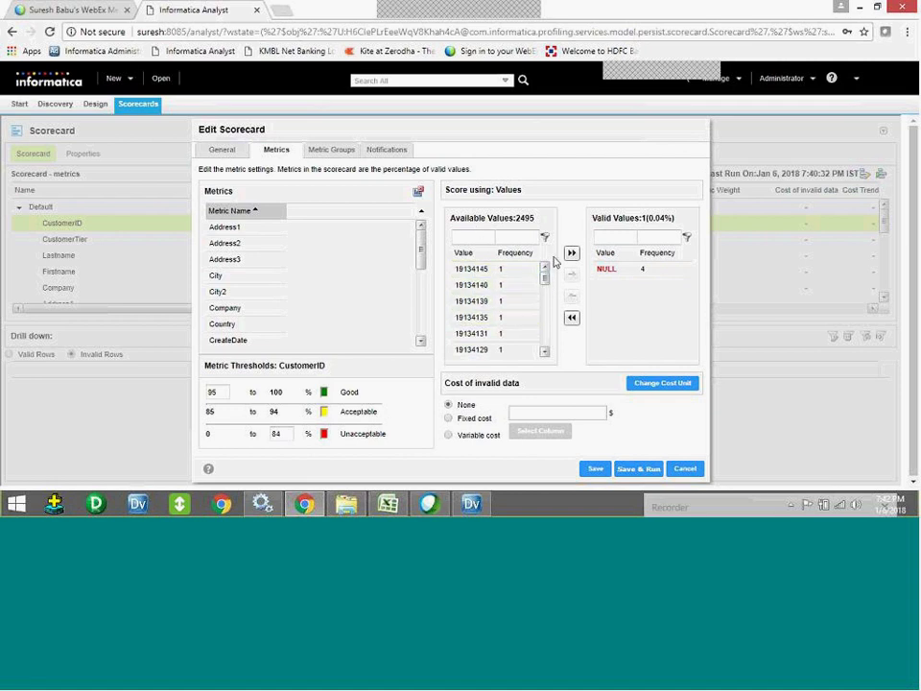
left_click(526, 333)
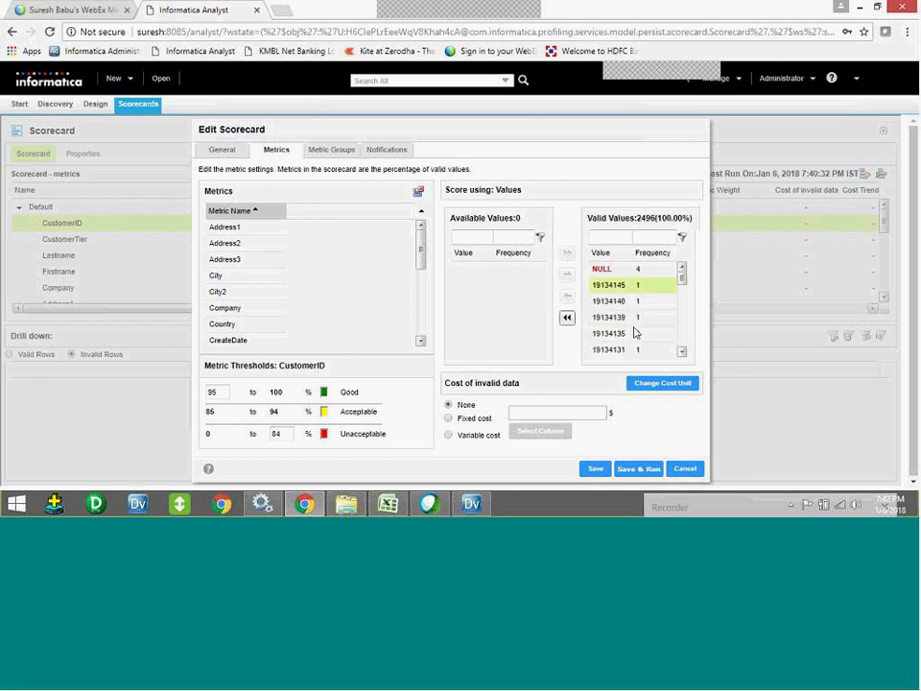
left_click(603, 269)
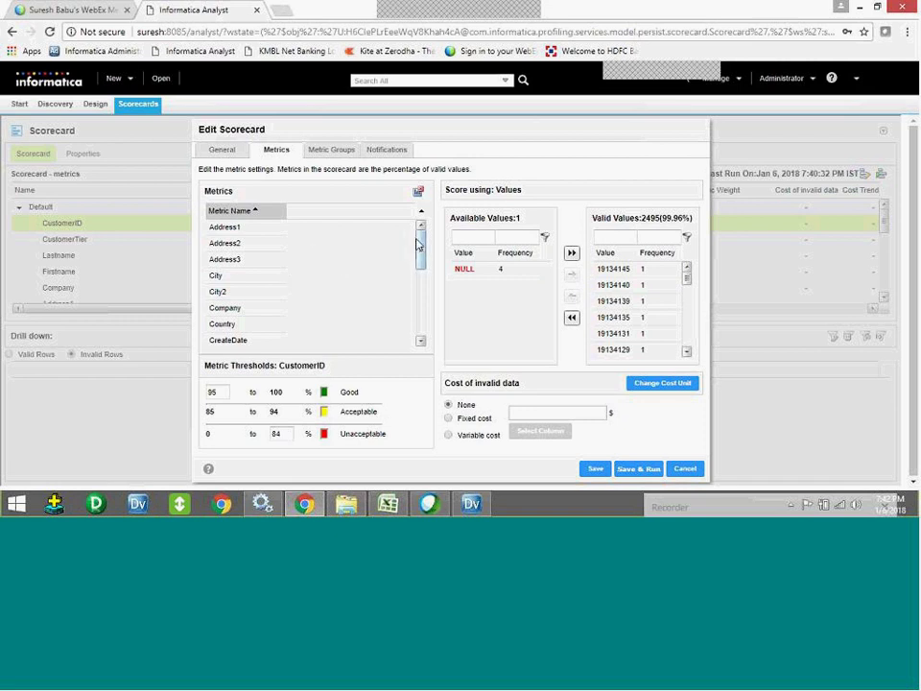
- Select the CustomerTier metric and move all its available values to the valid values
left_click_drag(417, 245, 421, 277)
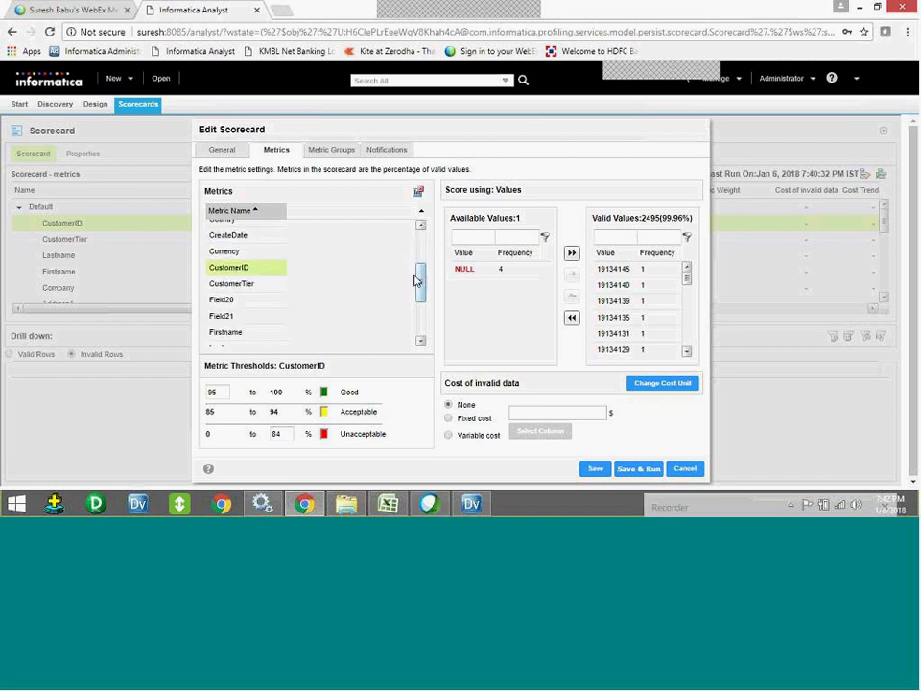
left_click(260, 292)
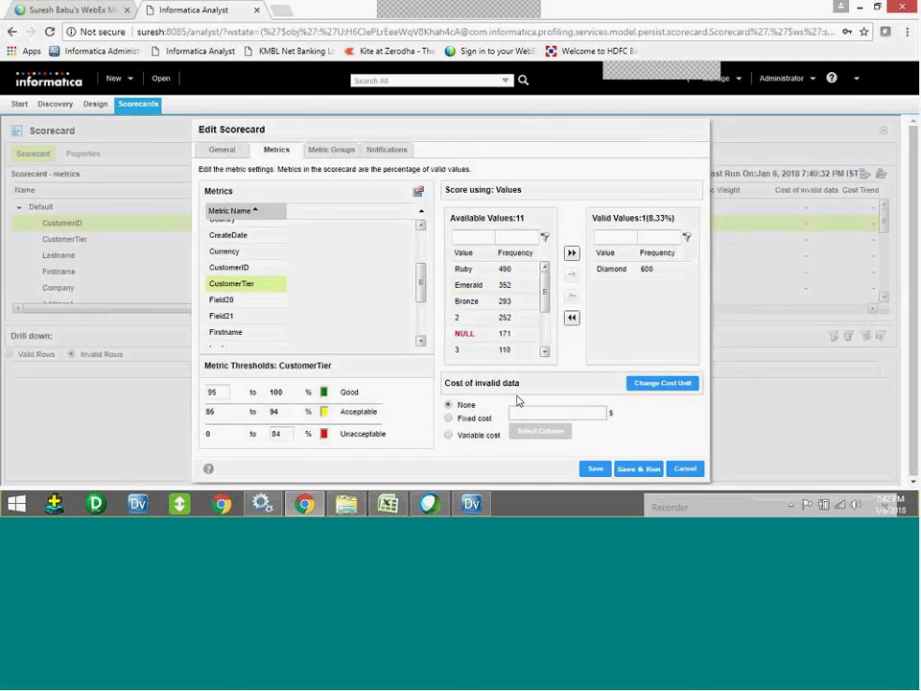
left_click(617, 278)
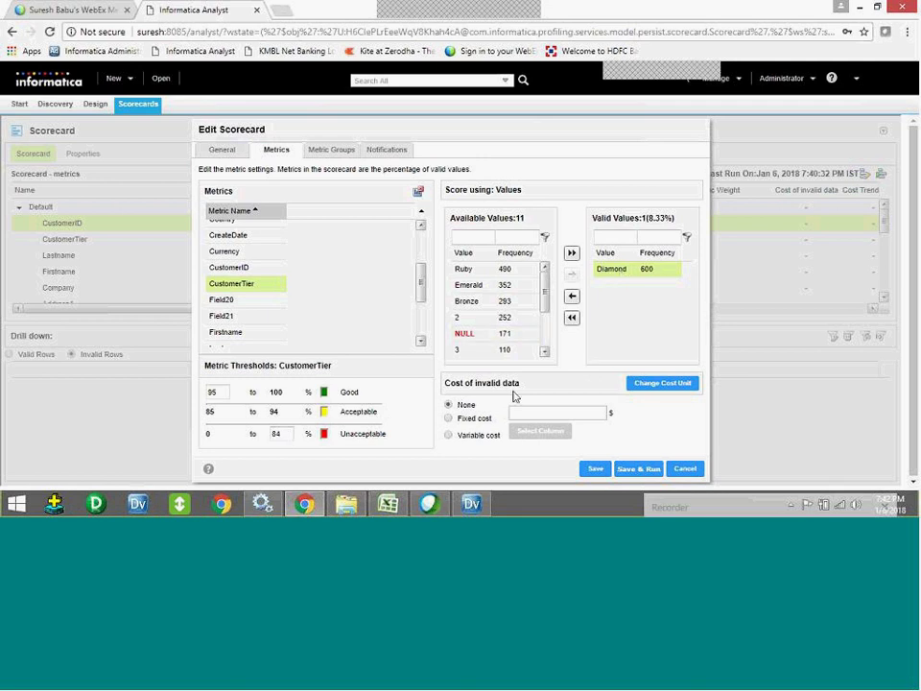
left_click(571, 254)
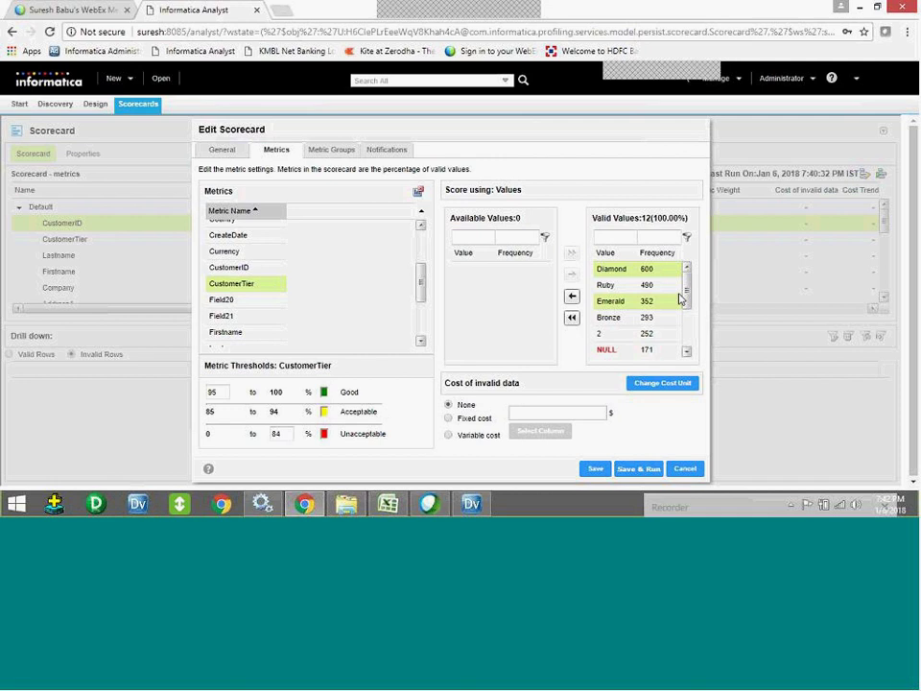
- Remove NULL, 2 and 3 from the valid values of the CustomerTier metric
scroll(680, 302, "down", 2)
scroll(681, 305, "up", 2)
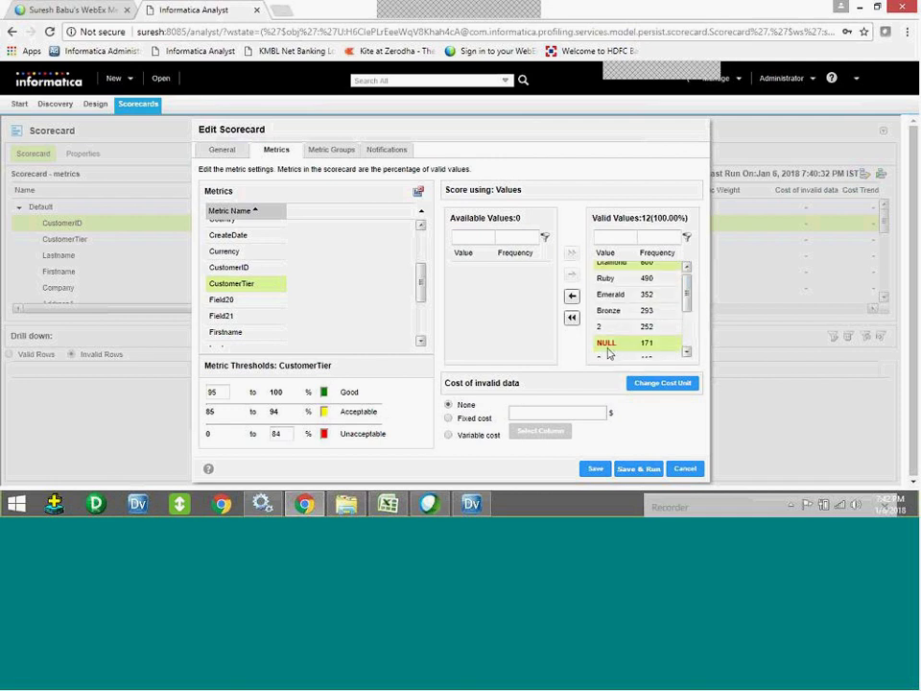
left_click(571, 298)
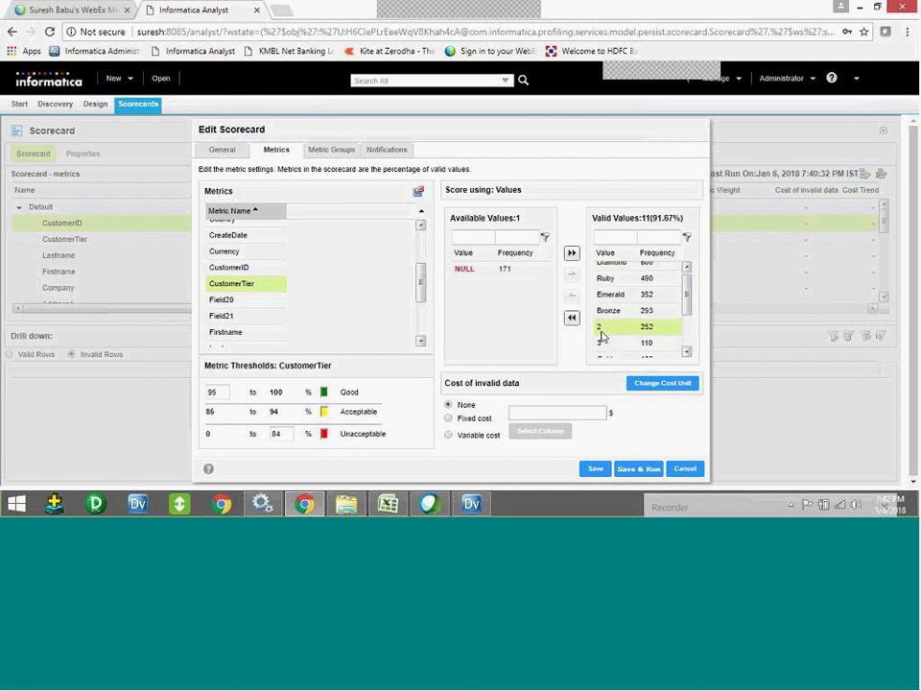
left_click(571, 297)
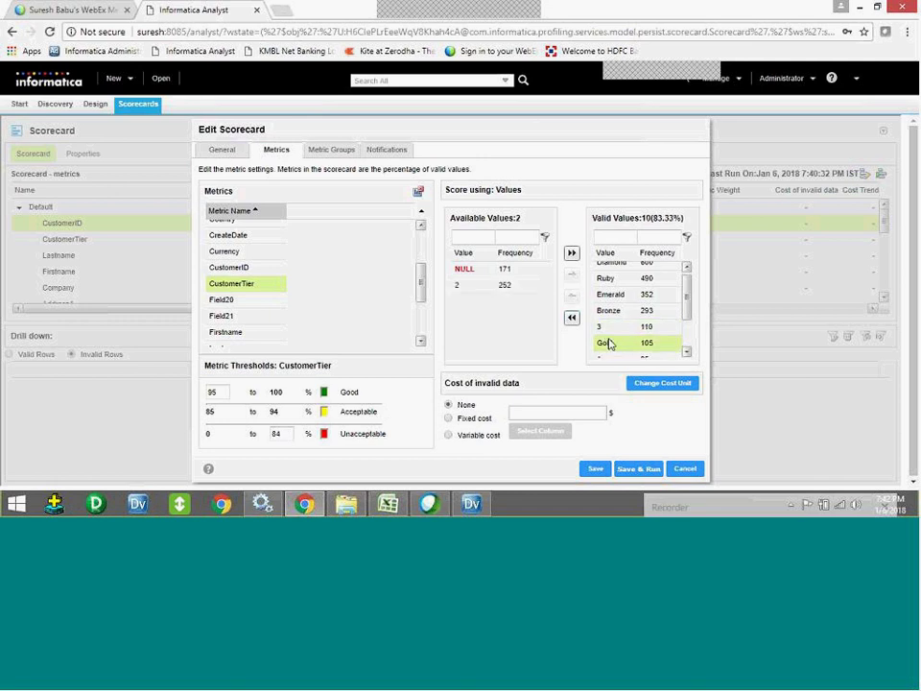
left_click(572, 298)
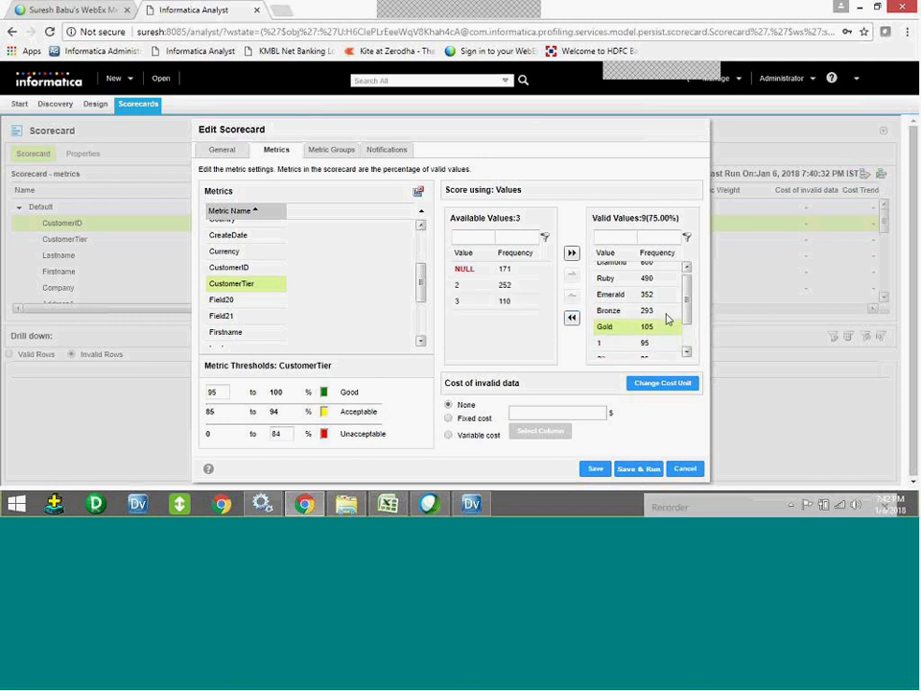
- Take the numeric values 1, 131 and 112 out of CustomerTier's valid values
scroll(678, 331, "down", 2)
left_click(662, 321)
left_click(614, 305)
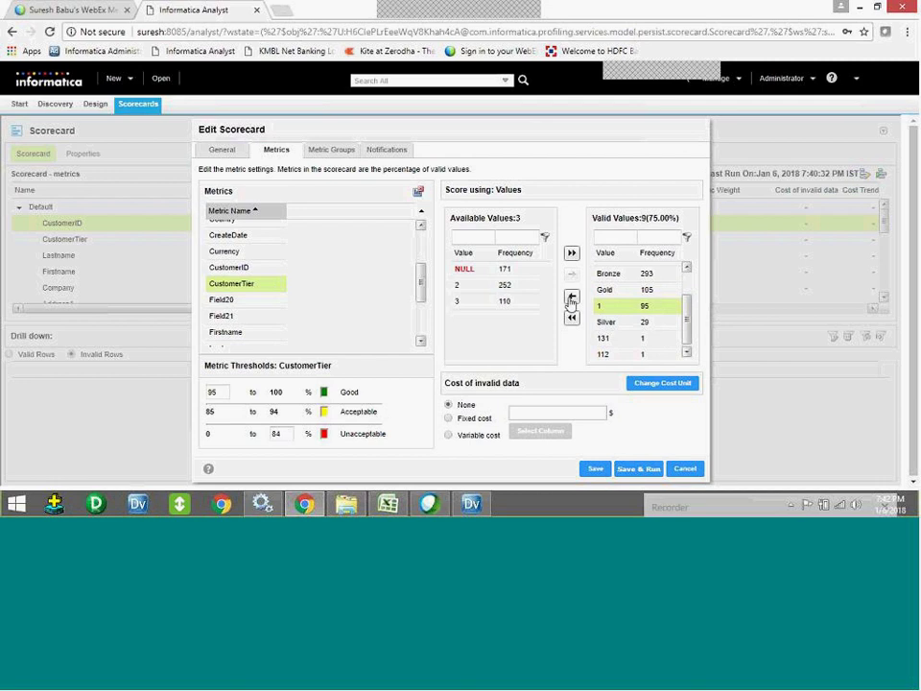
left_click(572, 297)
left_click(618, 335)
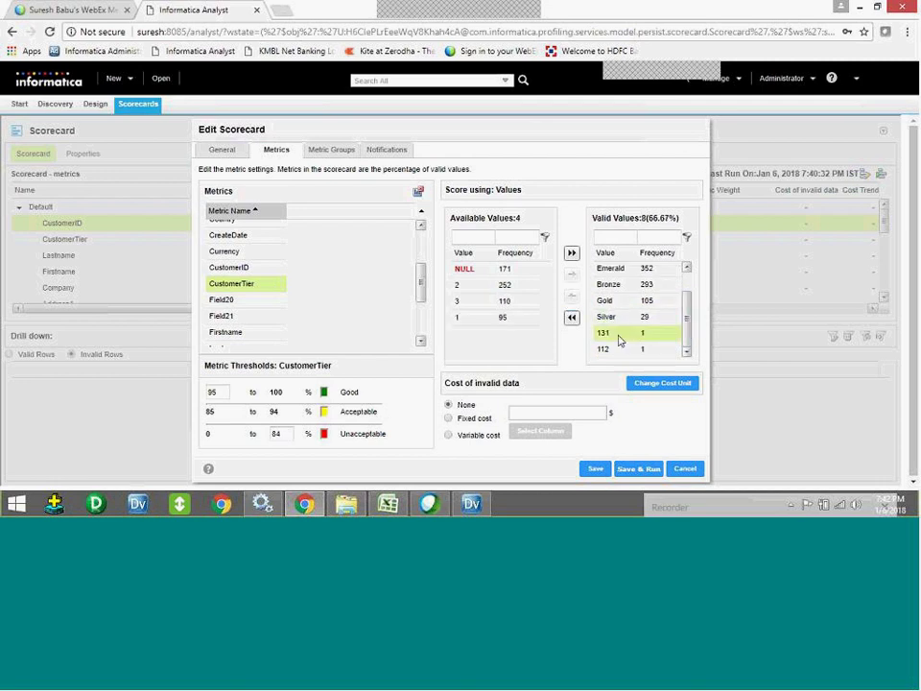
left_click(571, 299)
left_click(610, 348)
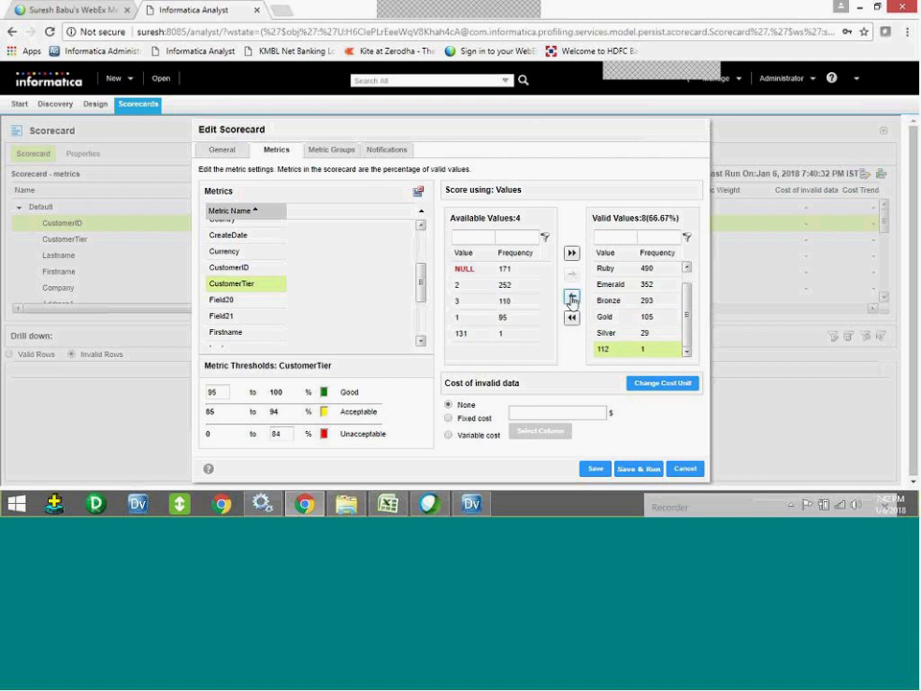
left_click(572, 299)
- Review CustomerTier's remaining valid tier names against the excluded numeric and NULL values
left_click(612, 271)
left_click(612, 286, "ctrl")
left_click(612, 285)
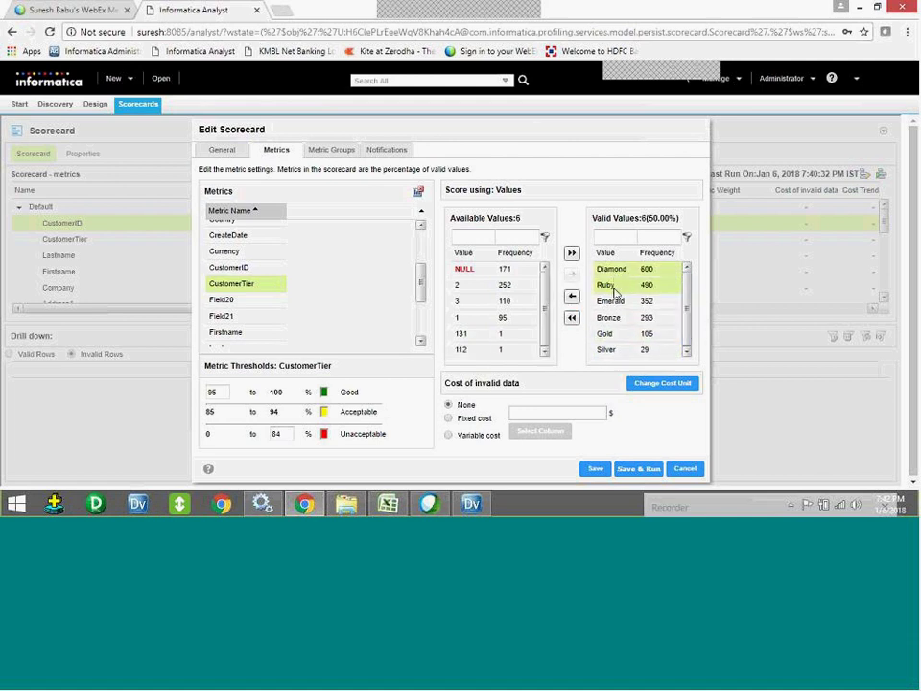
left_click(614, 302, "ctrl")
left_click(614, 317)
left_click(618, 334)
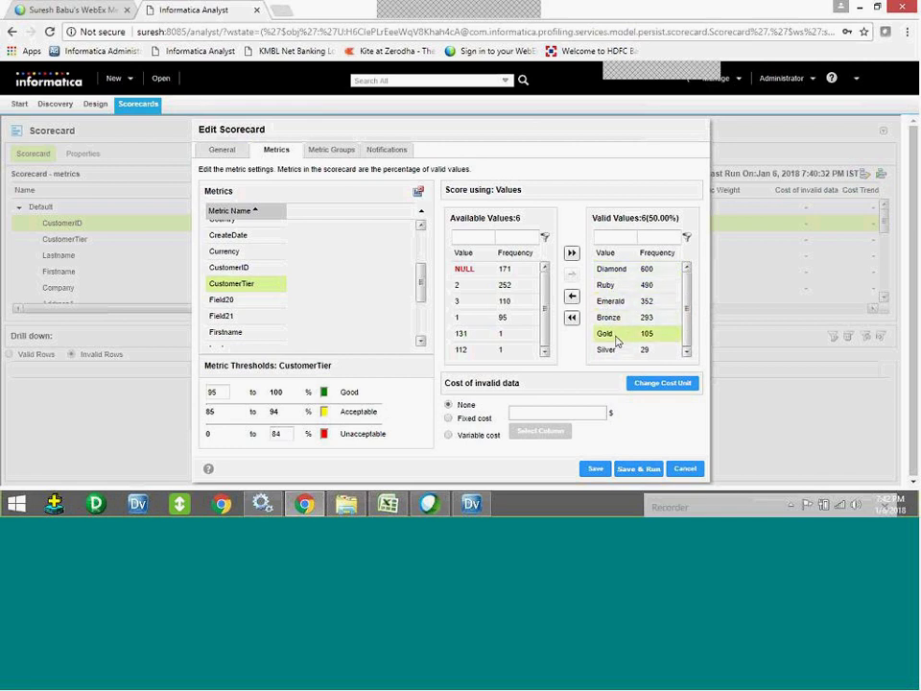
left_click(471, 285)
left_click(470, 317, "ctrl")
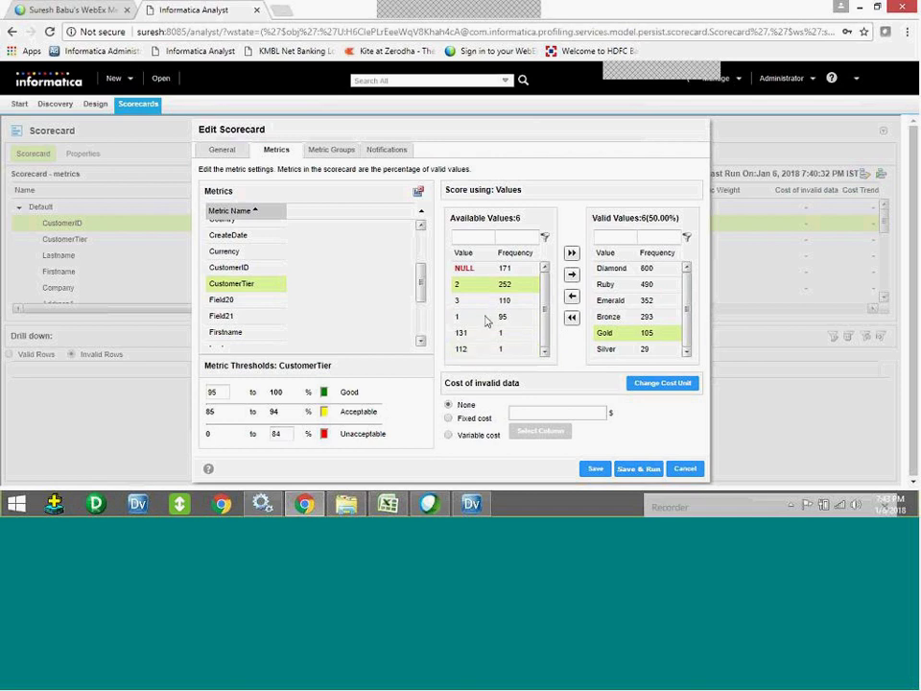
- Check the CustomerTier metric thresholds, keep them as they are, and save and run the scorecard
left_click_drag(422, 283, 422, 236)
double_click(216, 391)
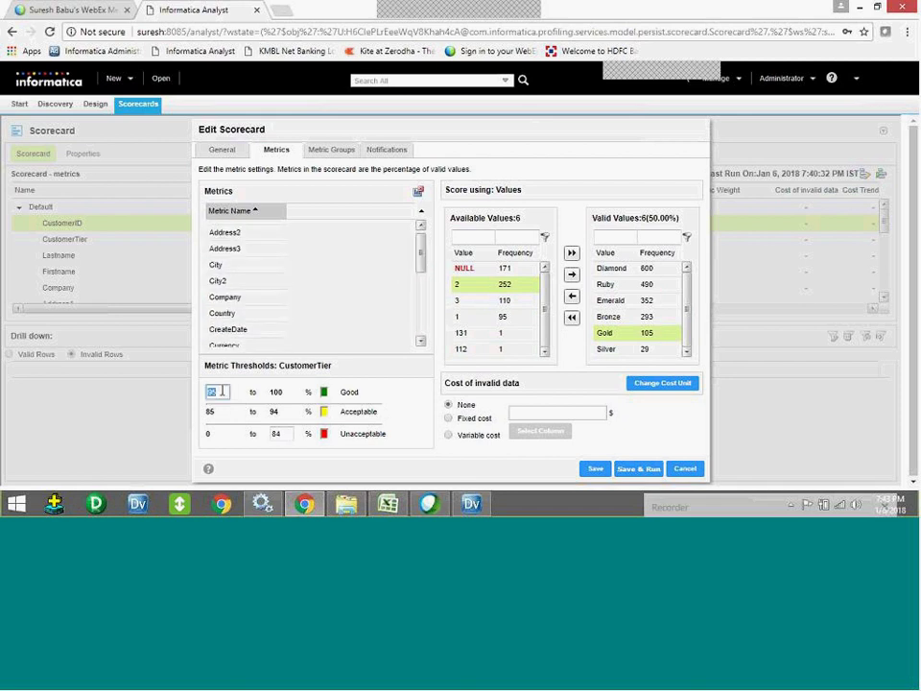
left_click(363, 398)
left_click(637, 469)
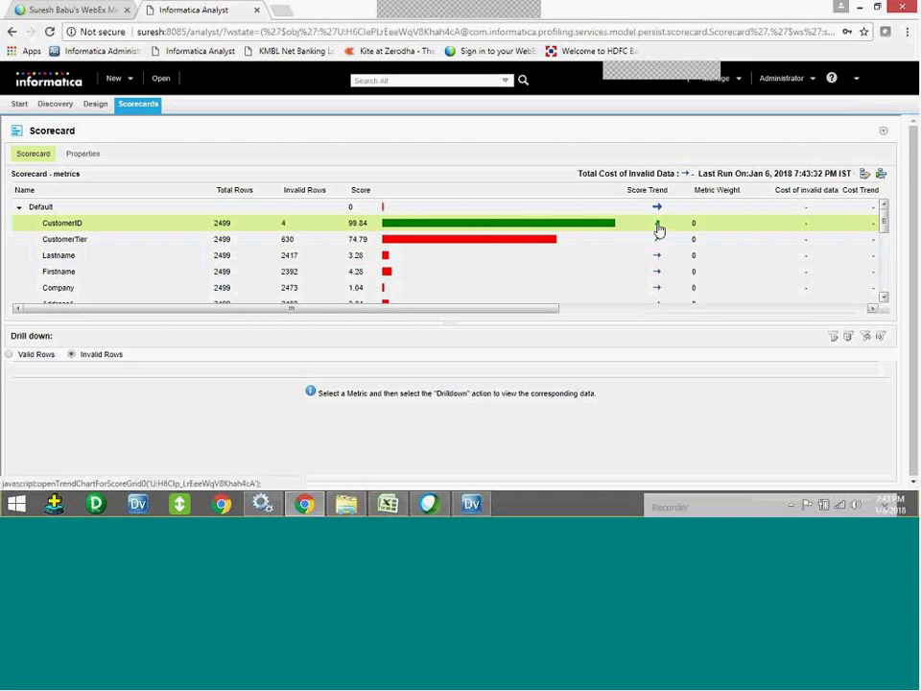
- Drill down into the CustomerID metric and inspect its invalid rows
left_click(588, 241)
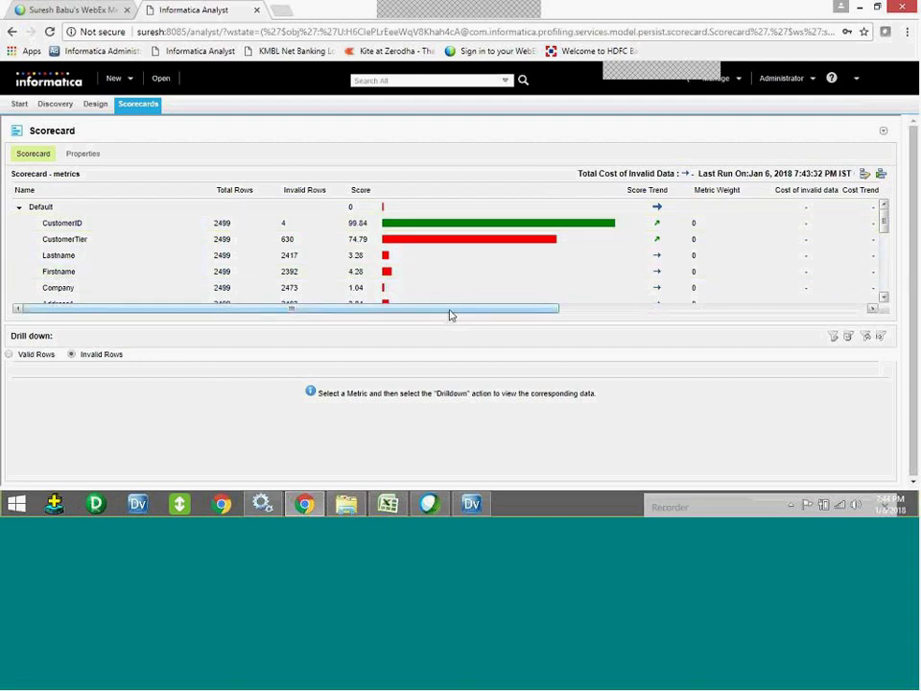
left_click_drag(451, 314, 840, 228)
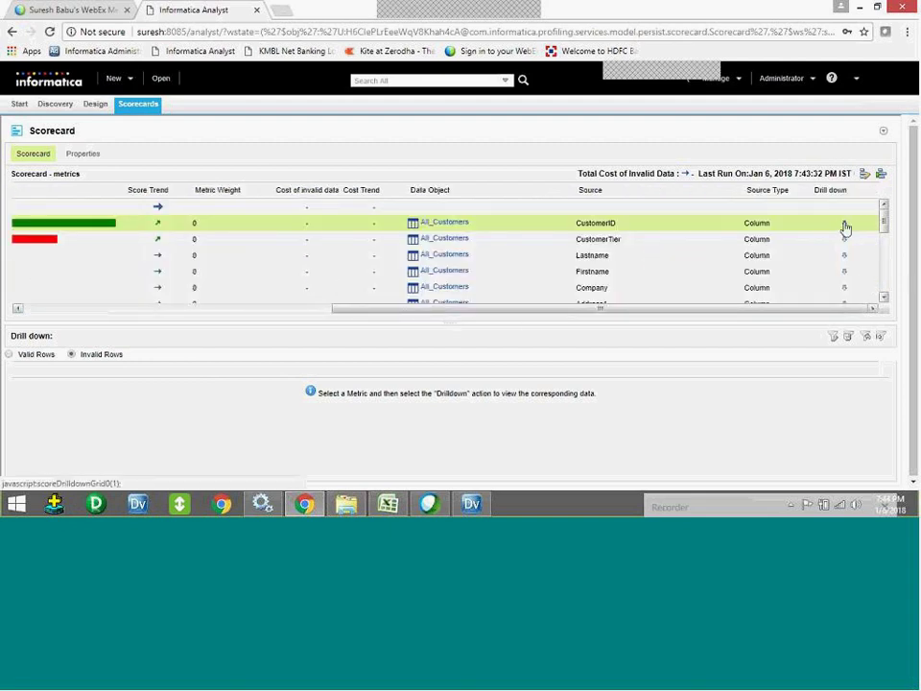
left_click(844, 226)
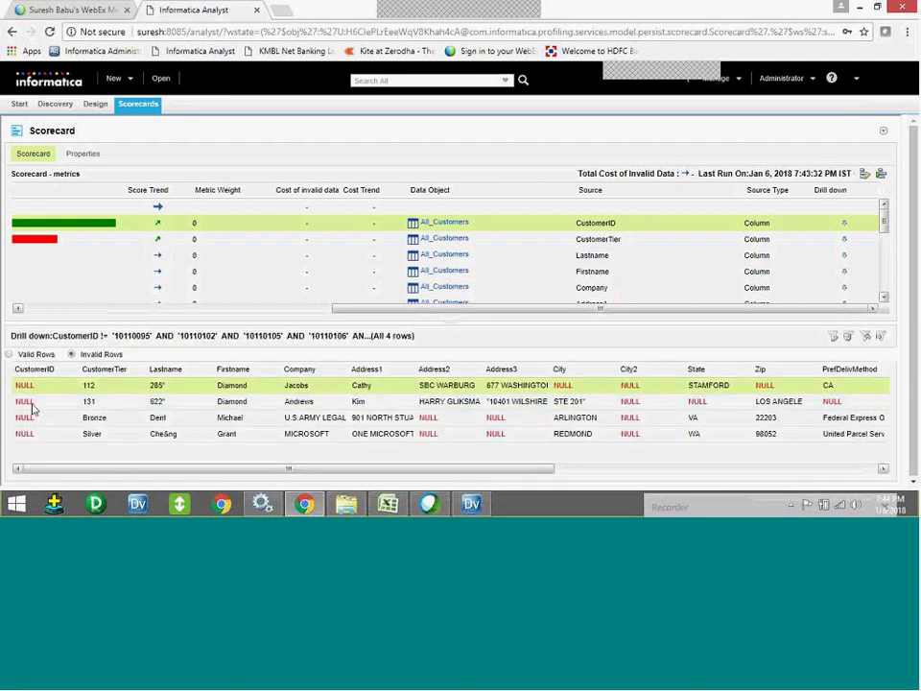
left_click(46, 370)
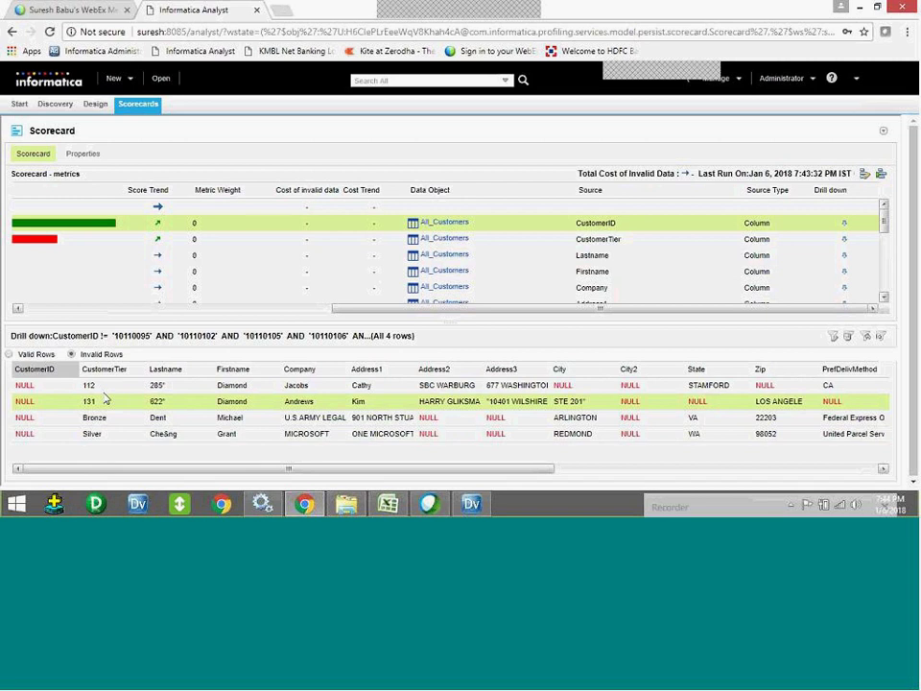
- Switch the CustomerID drill-down to valid rows and look through the listed records
left_click(9, 355)
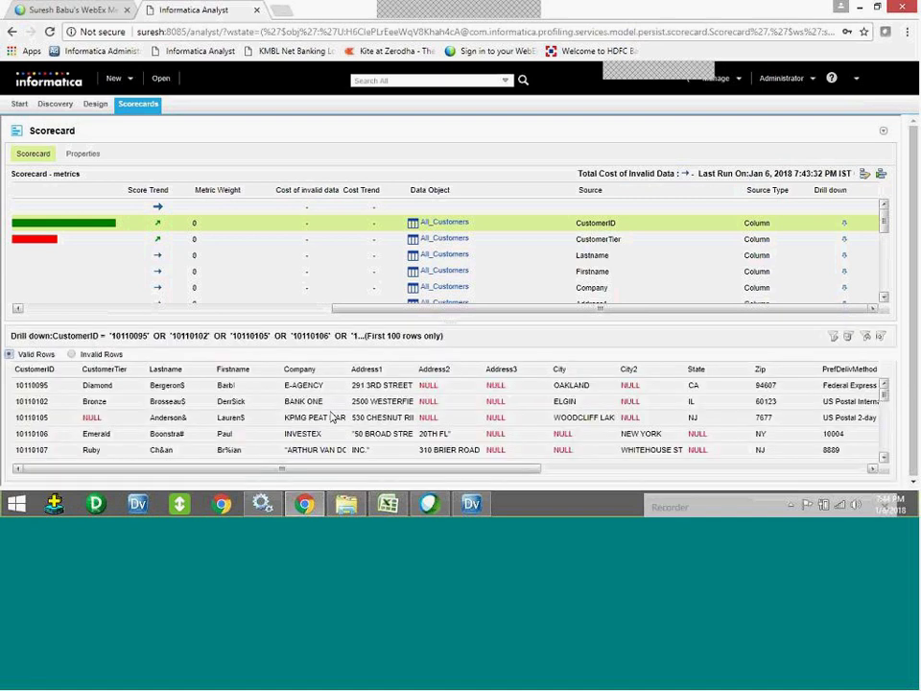
scroll(288, 413, "down", 5)
scroll(219, 413, "down", 2)
- Review the scores and coloured bars of the name, address, city, state and country metrics after the run
scroll(53, 288, "left", 3)
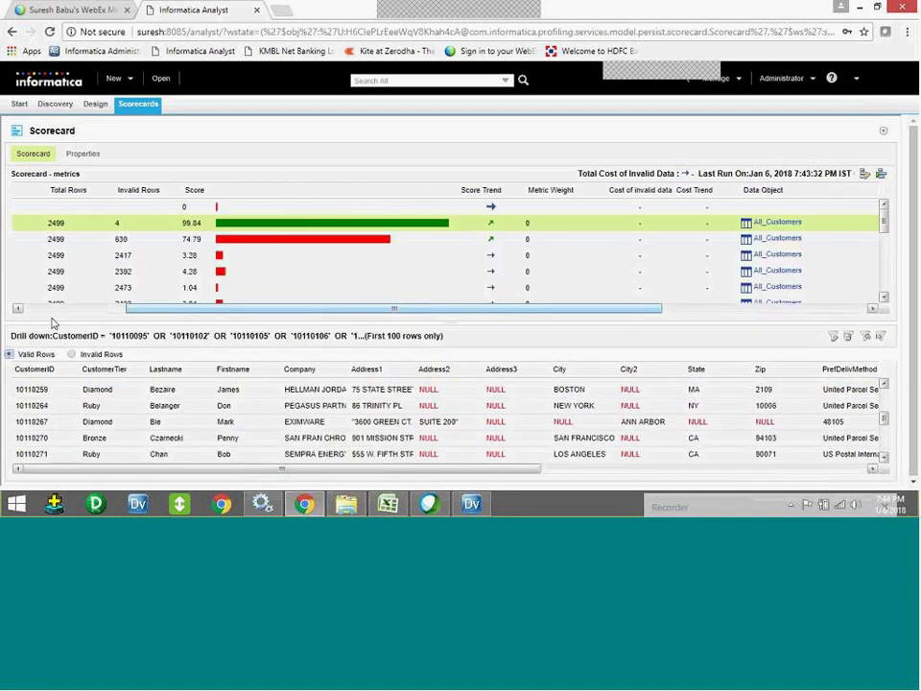
scroll(52, 324, "left", 3)
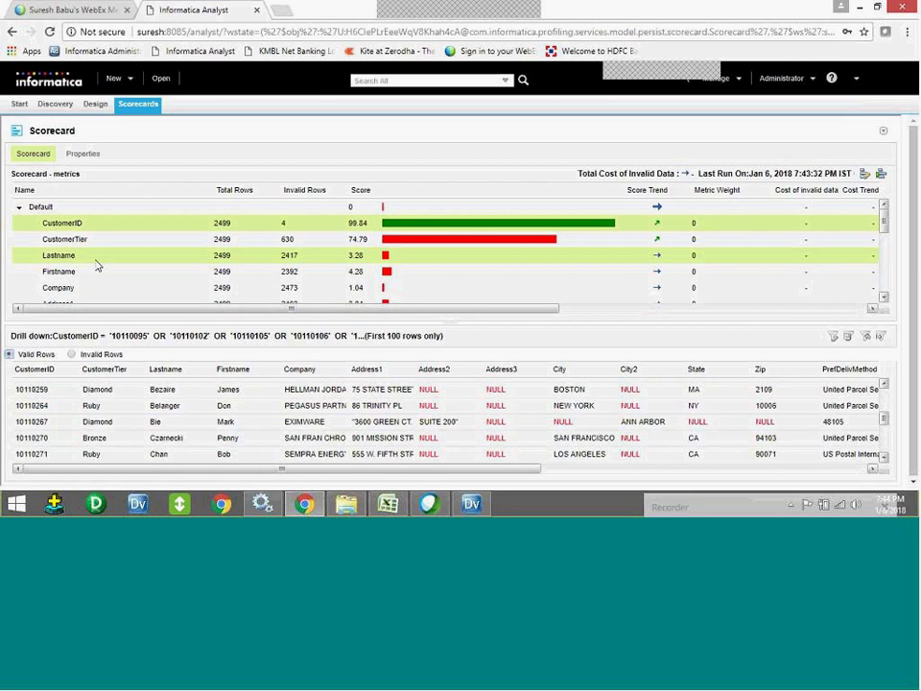
scroll(109, 262, "down", 2)
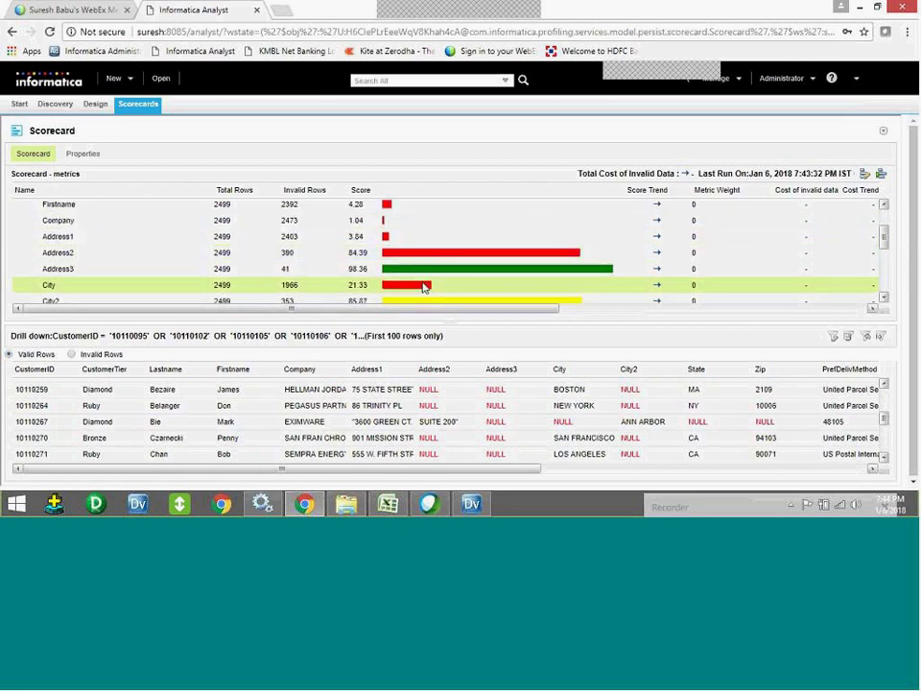
scroll(436, 268, "down", 2)
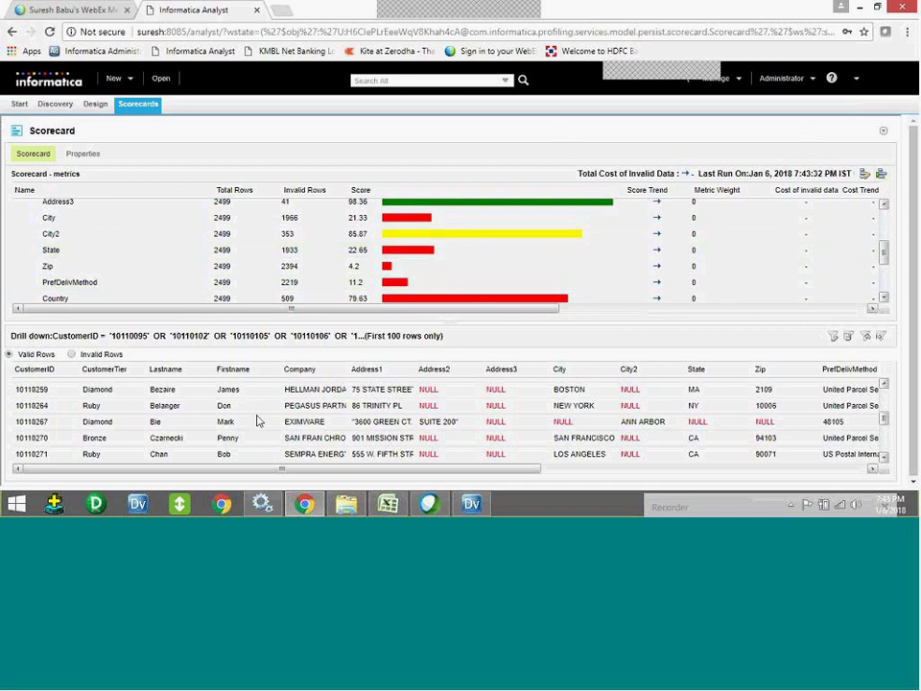
scroll(265, 216, "up", 3)
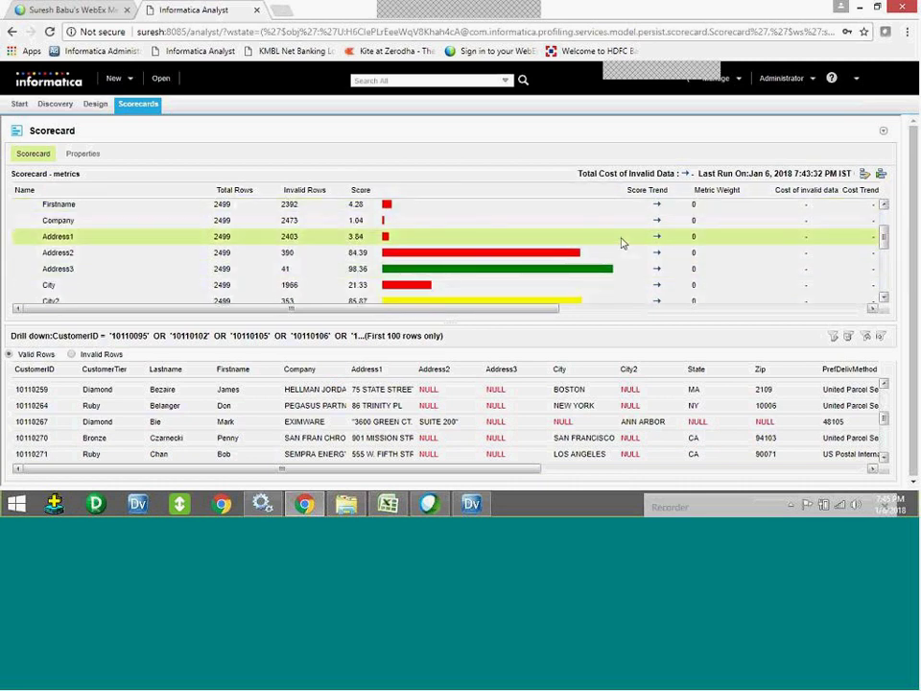
left_click(474, 502)
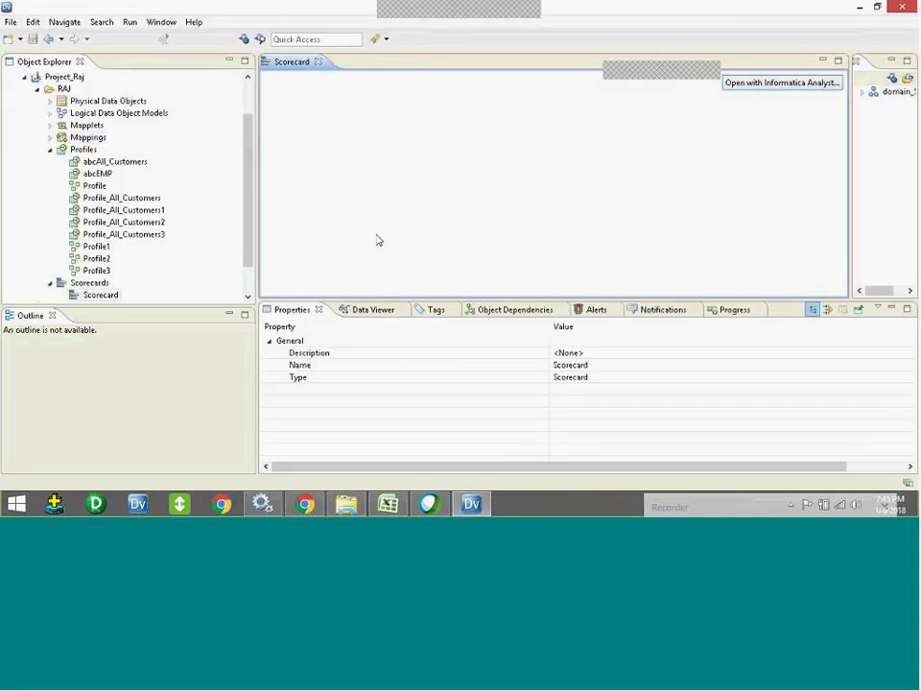
left_click(302, 503)
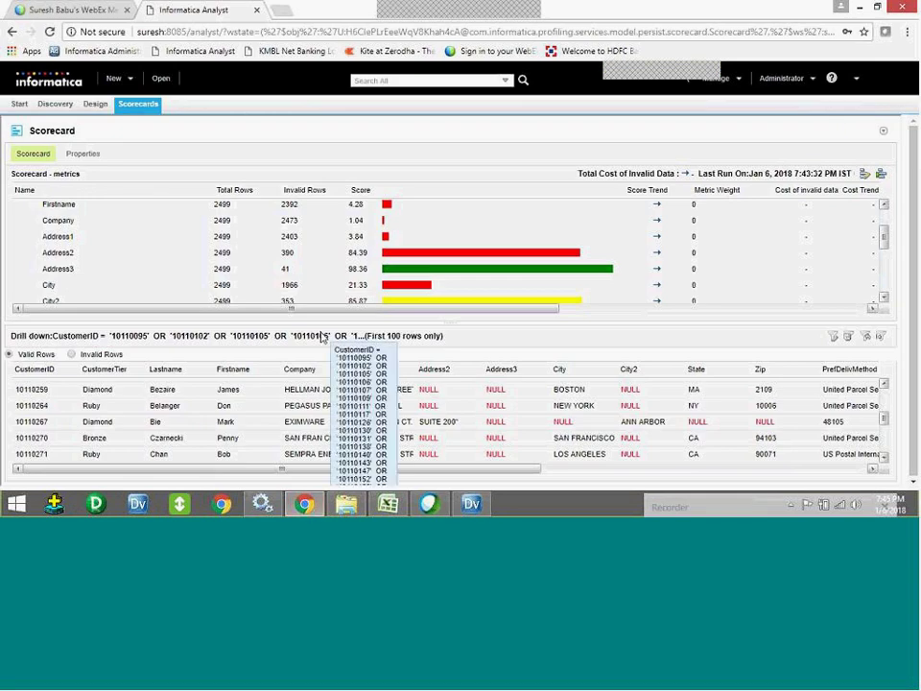
- Examine the whole metrics list from CustomerID to Field21, comparing invalid row counts, scores and score trends
scroll(83, 252, "up", 2)
left_click(83, 253)
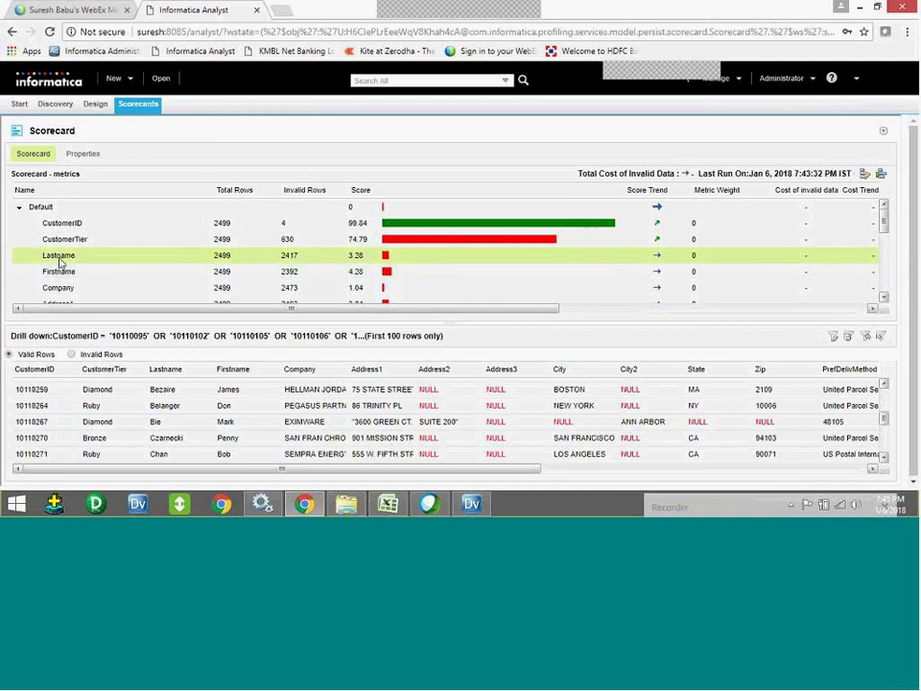
left_click(68, 222)
left_click(64, 271)
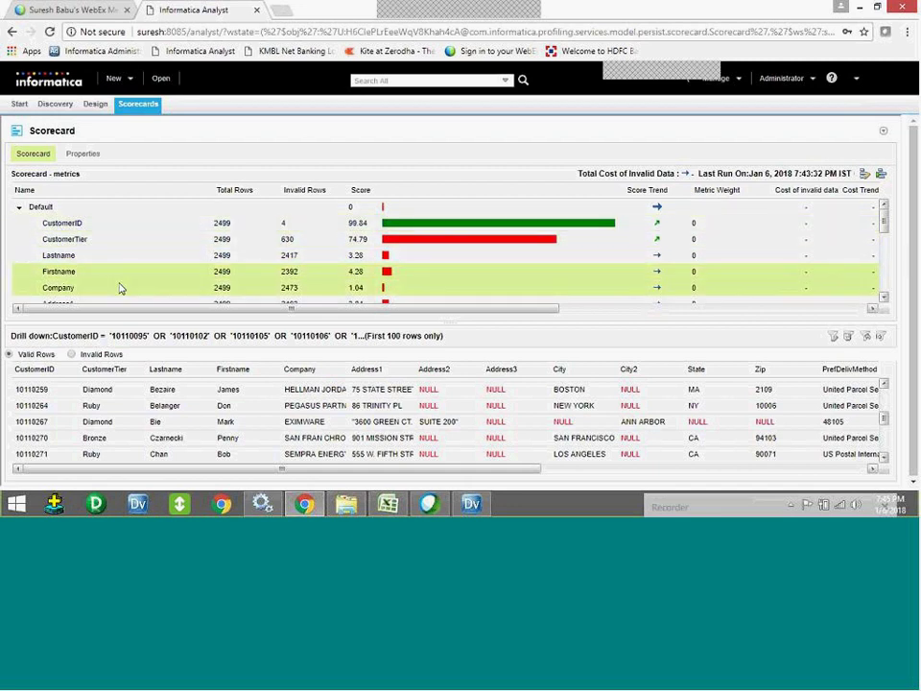
left_click(73, 257)
scroll(62, 298, "down", 5)
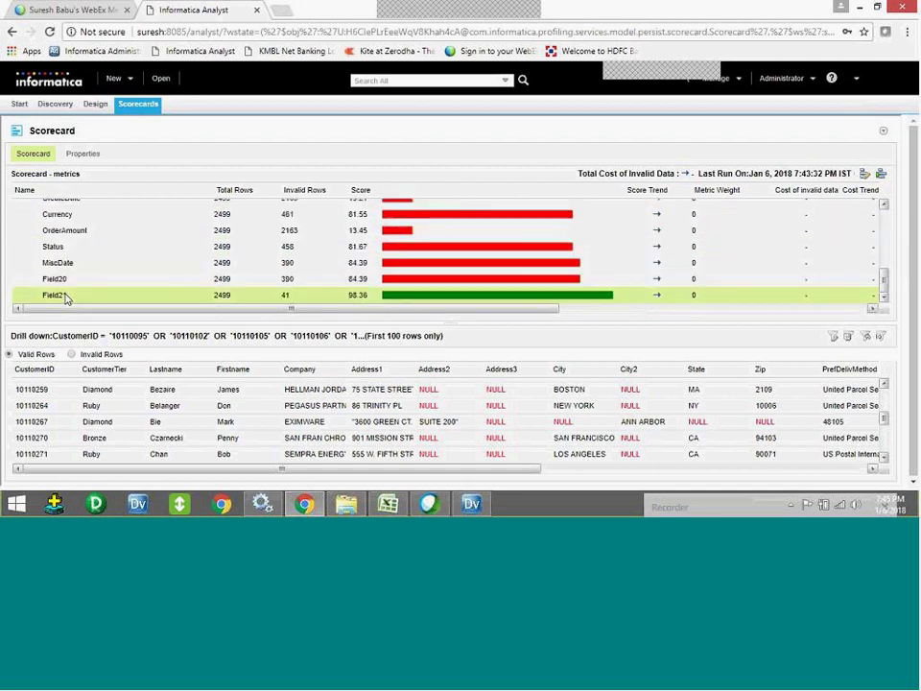
scroll(67, 292, "up", 5)
scroll(66, 256, "down", 3)
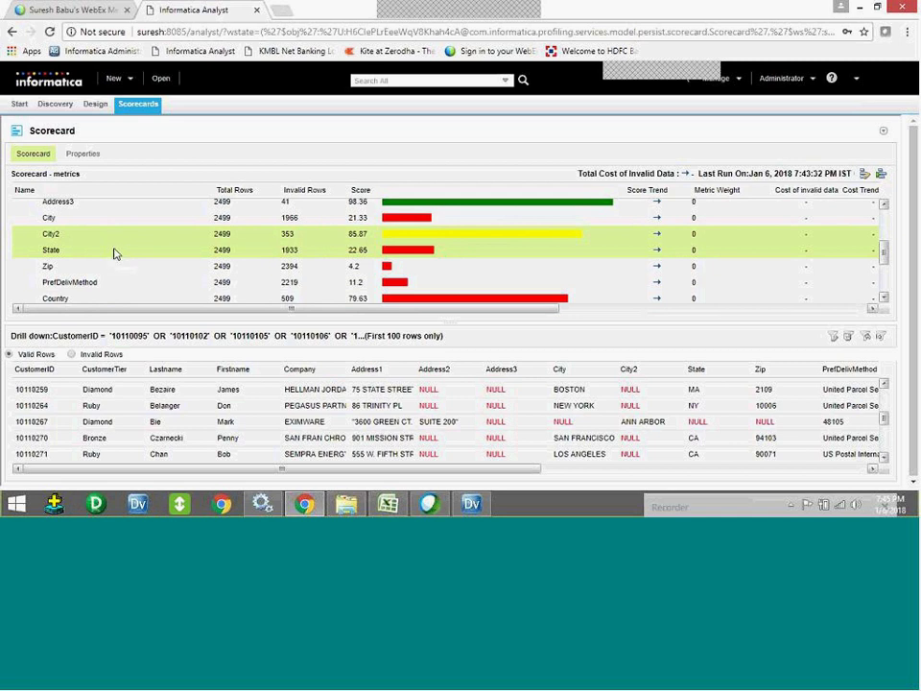
scroll(76, 234, "up", 3)
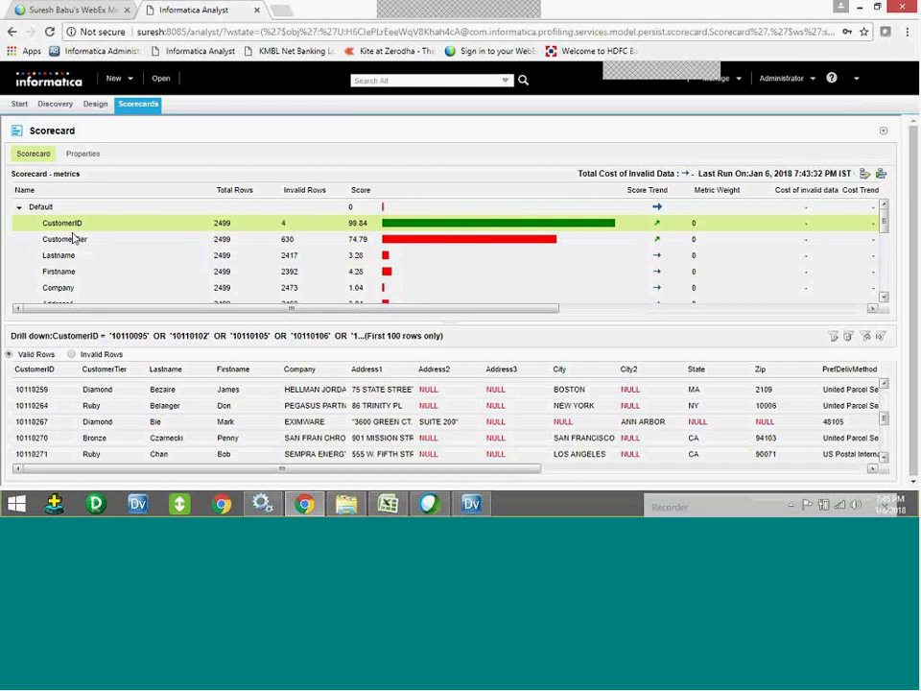
scroll(76, 224, "down", 5)
scroll(96, 245, "down", 3)
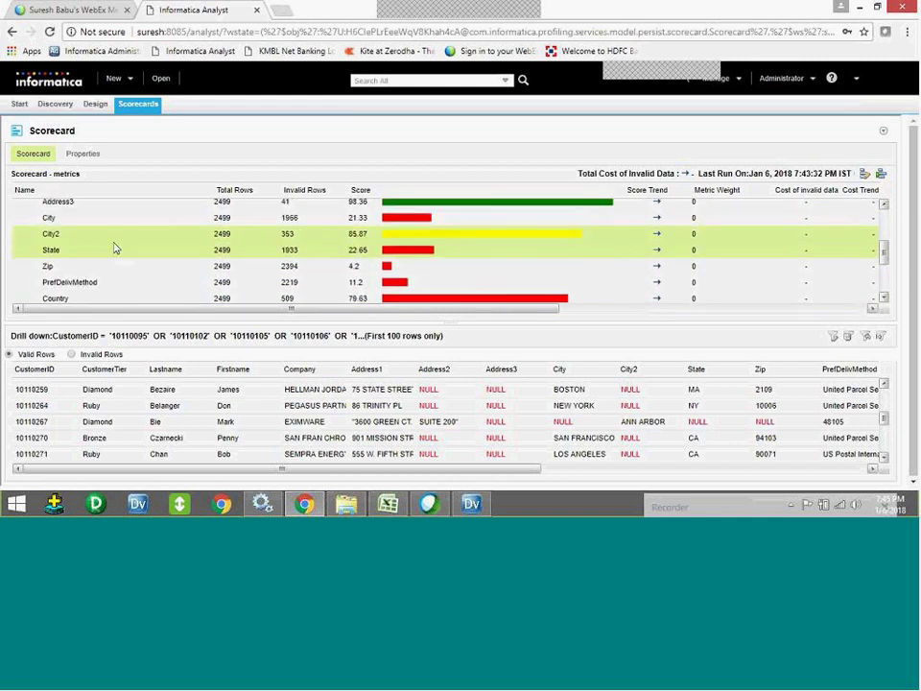
scroll(72, 267, "up", 5)
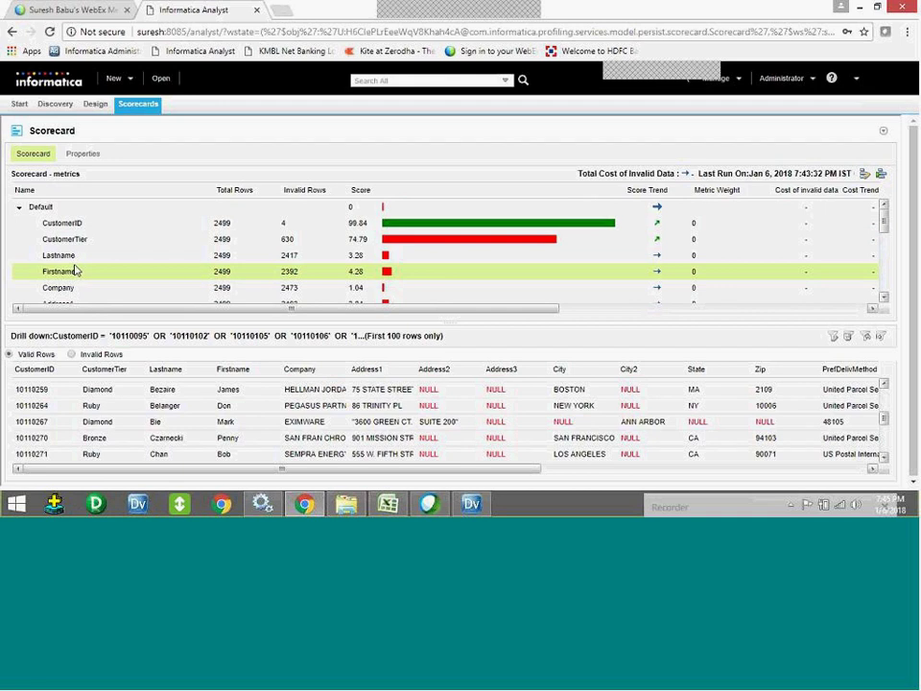
scroll(76, 276, "down", 3)
scroll(77, 277, "down", 5)
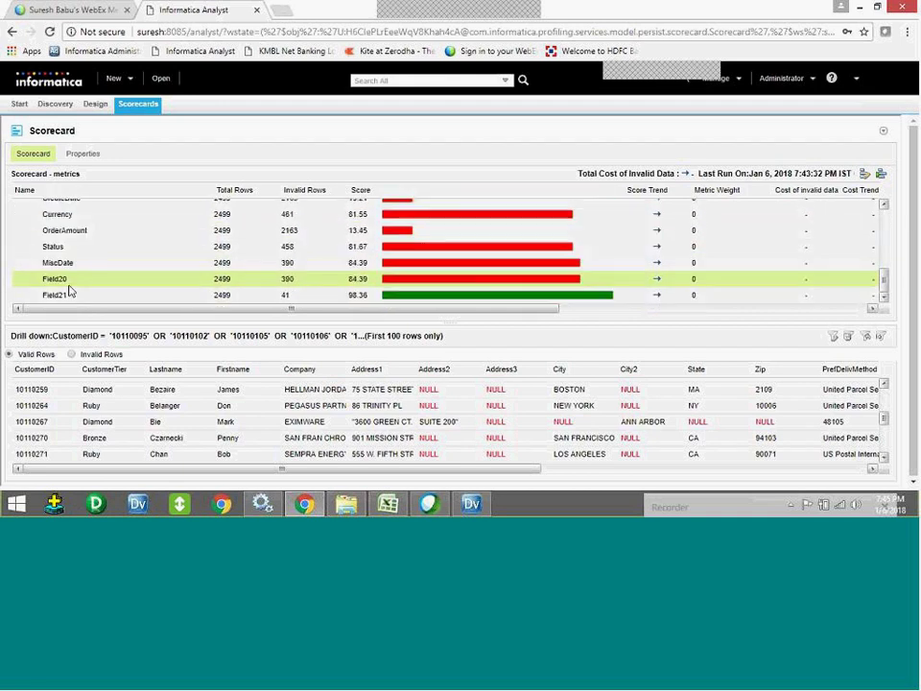
scroll(72, 283, "up", 10)
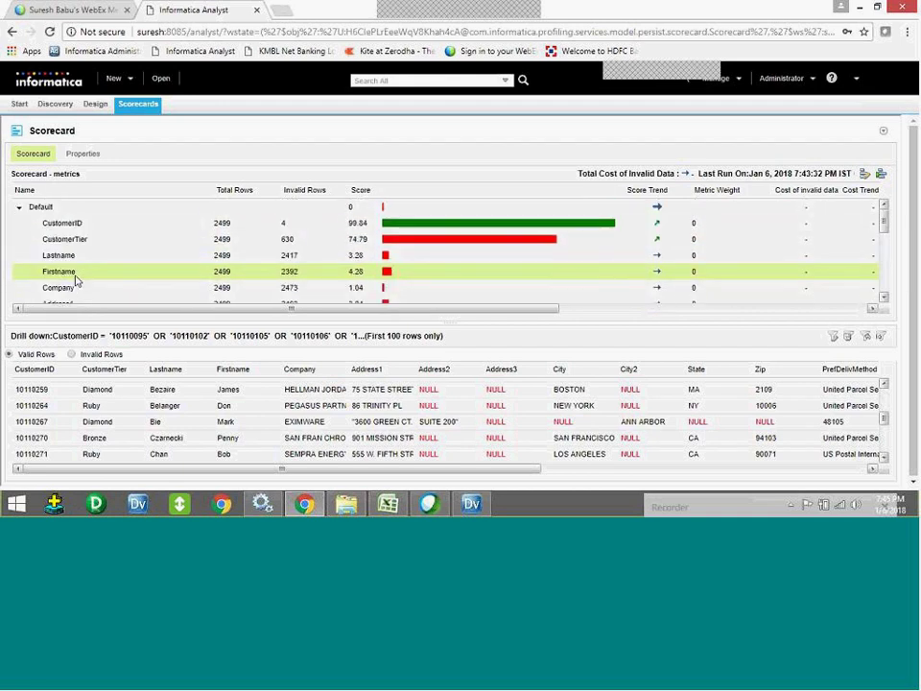
- Open the metric settings of the CustomerID metric for editing
right_click(69, 228)
mouse_move(106, 266)
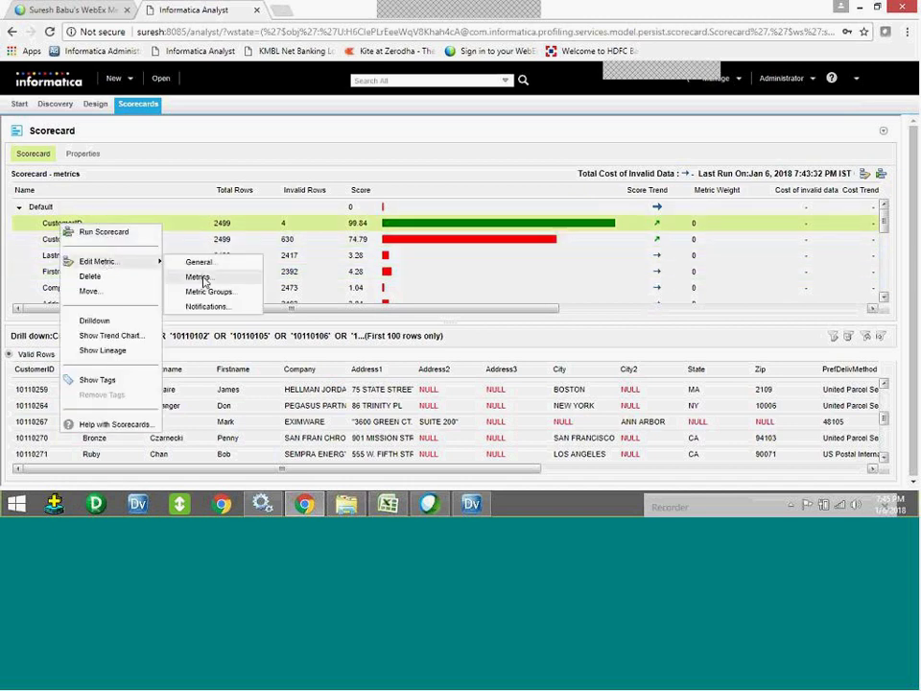
left_click(239, 274)
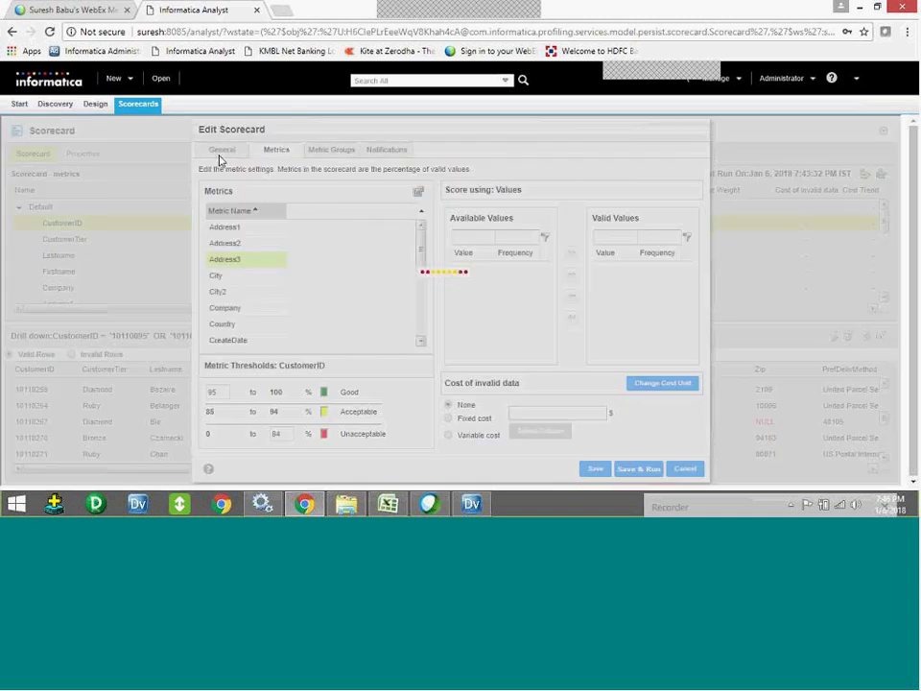
- Look through the scorecard's general details, its CustomerID metric settings, and the thresholds and weights of its metric group
left_click(219, 153)
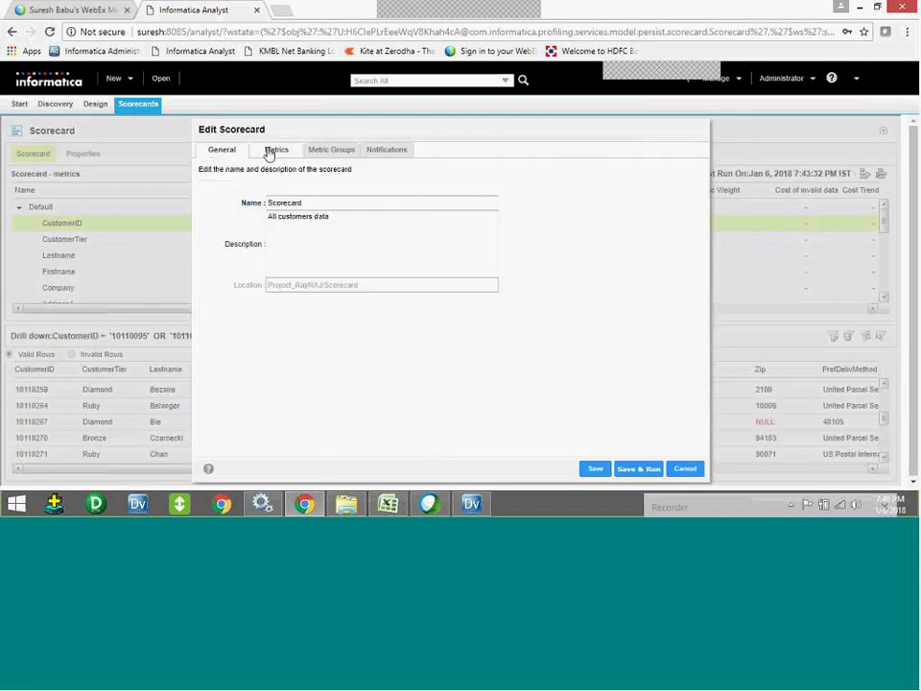
left_click(273, 150)
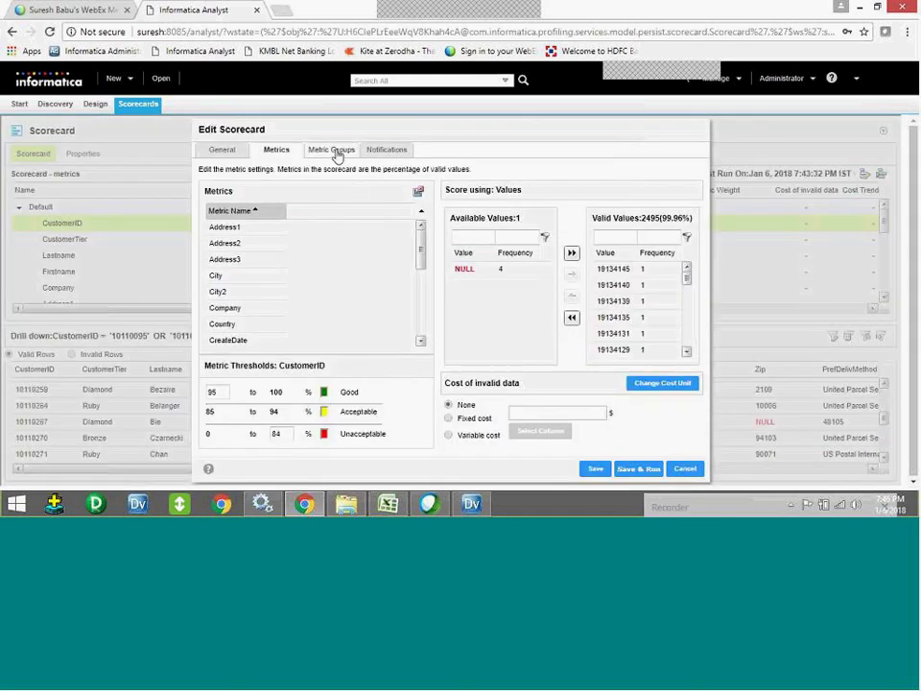
left_click(333, 151)
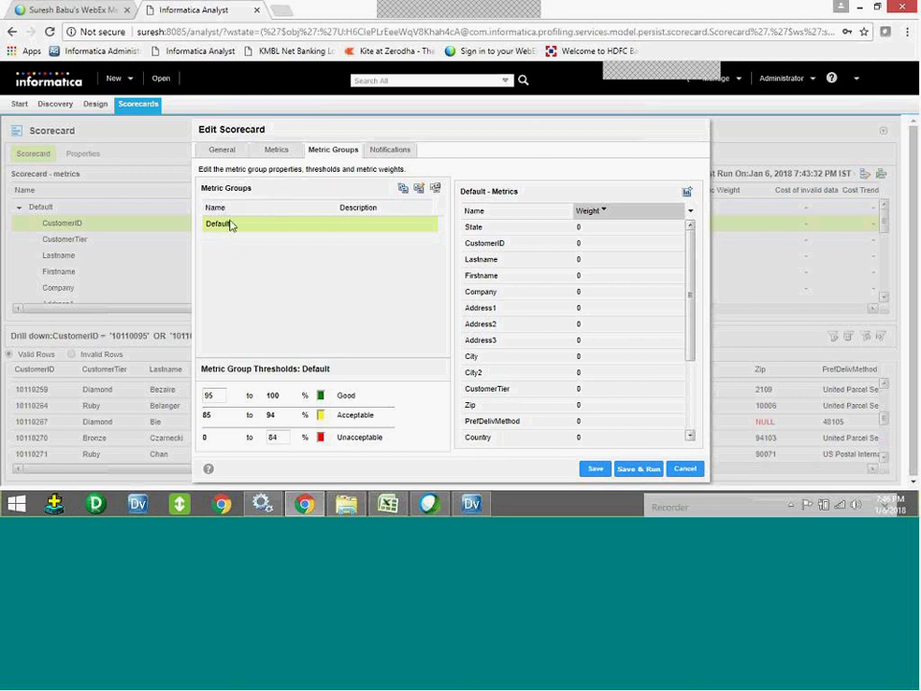
left_click(276, 151)
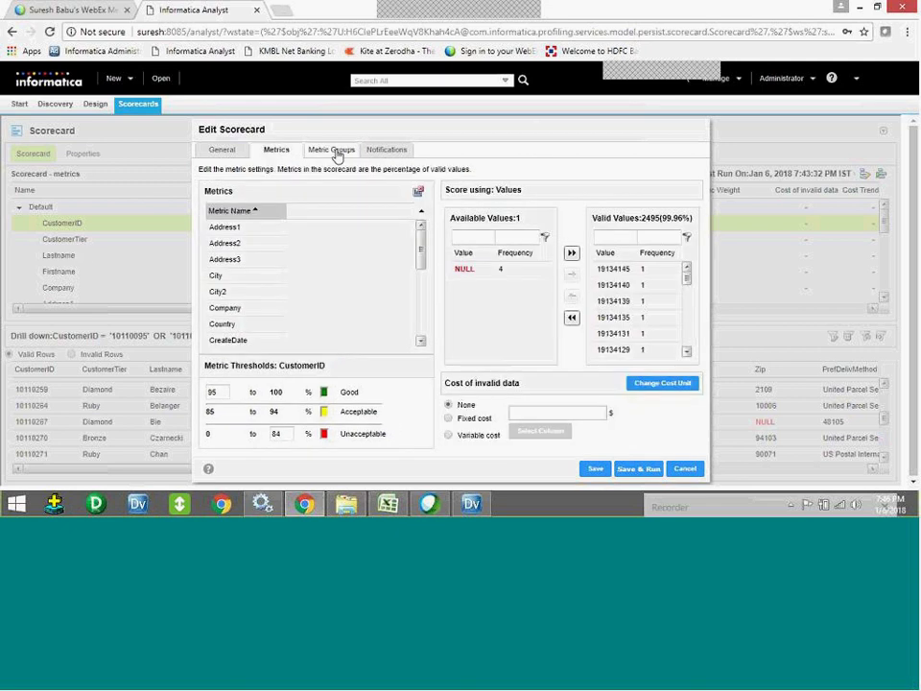
left_click(334, 152)
left_click(335, 151)
left_click(420, 189)
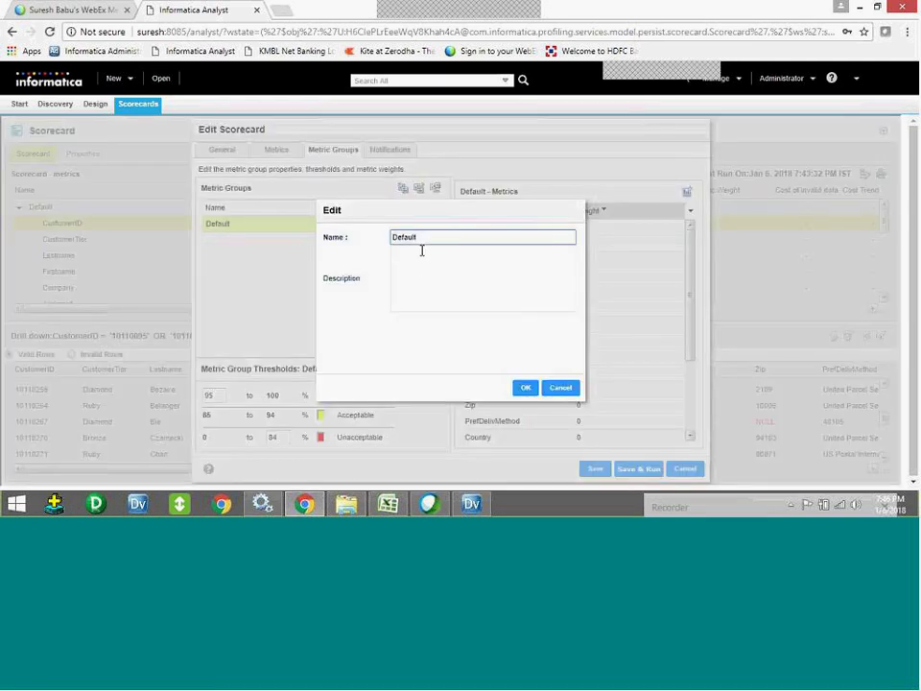
key("Escape")
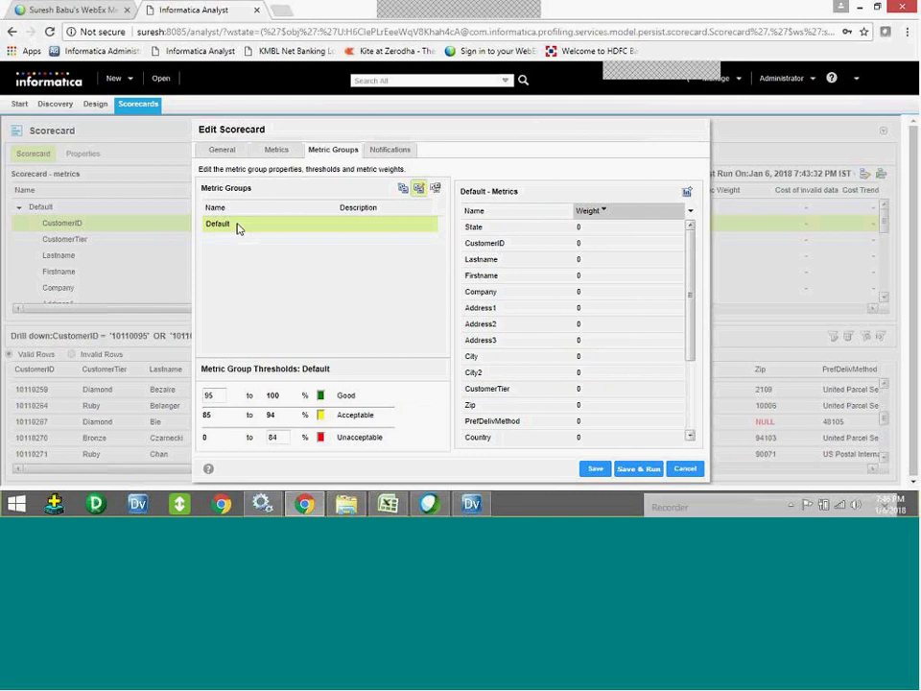
left_click(228, 209)
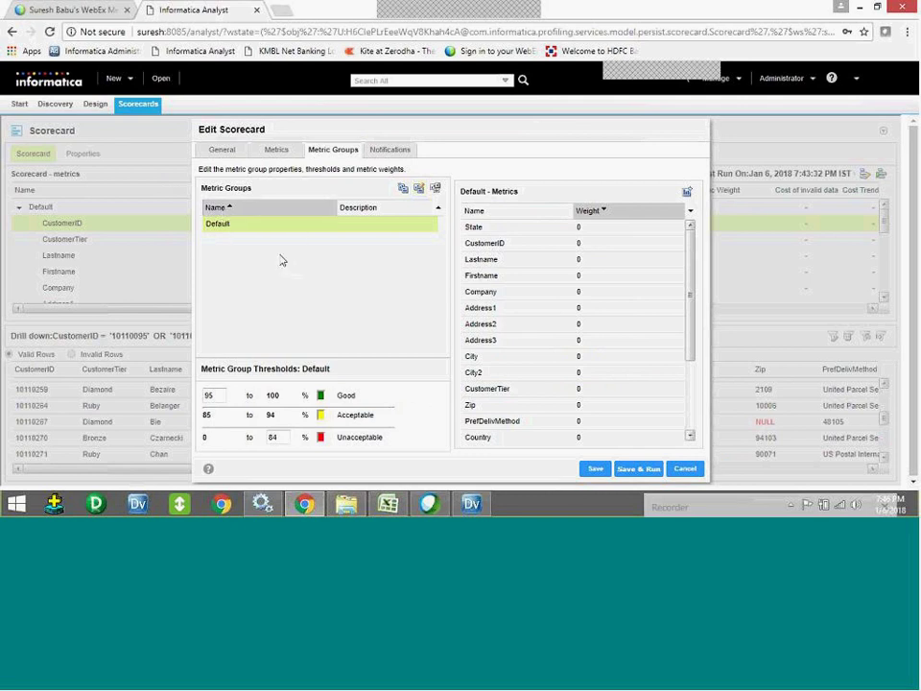
left_click(419, 189)
left_click_drag(423, 236, 329, 243)
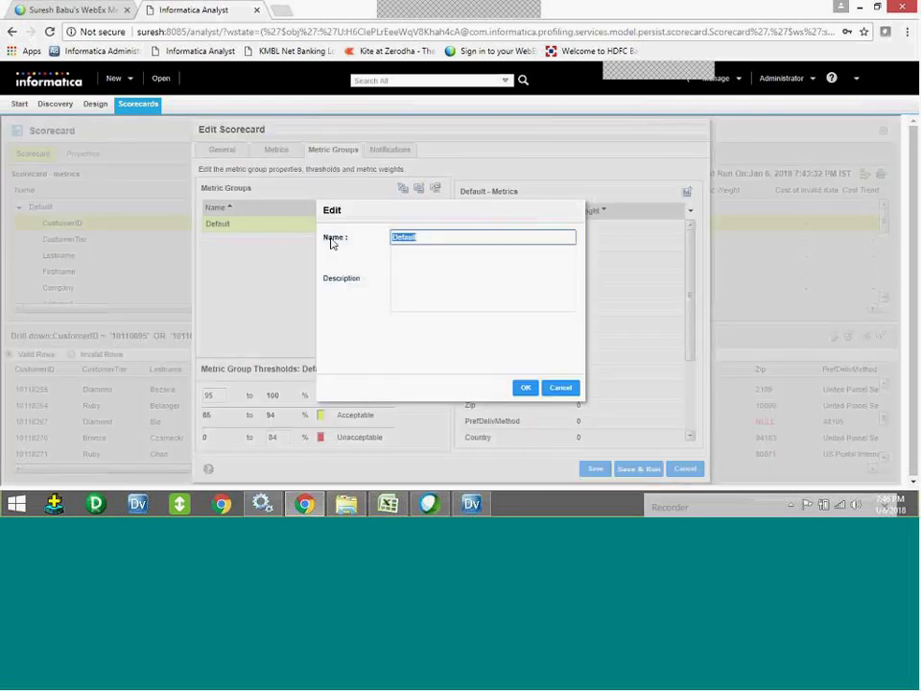
left_click(561, 390)
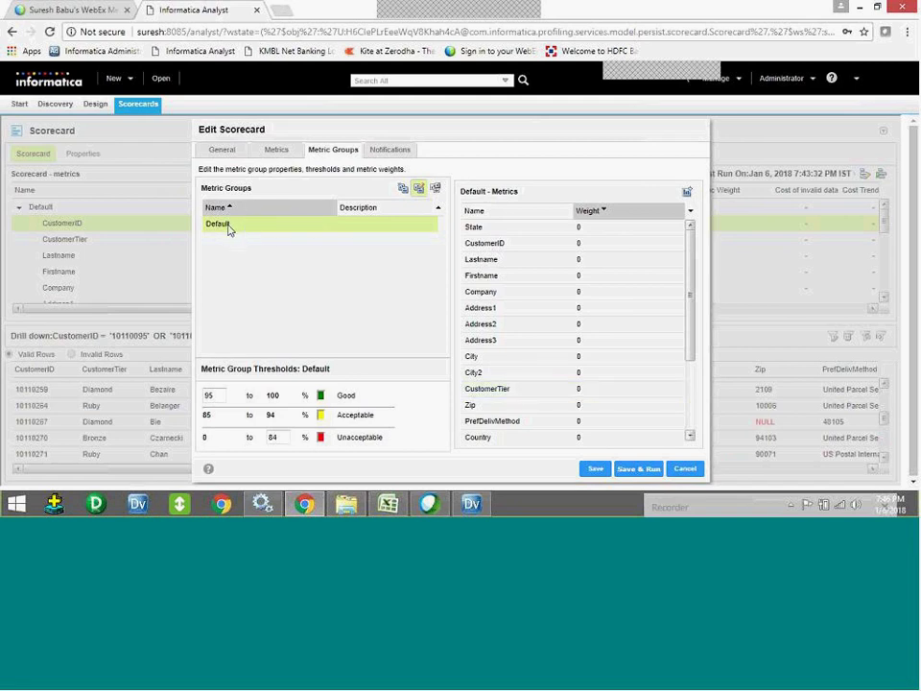
- Rename the Default metric group to FULLNAME
left_click(418, 188)
left_click(433, 234)
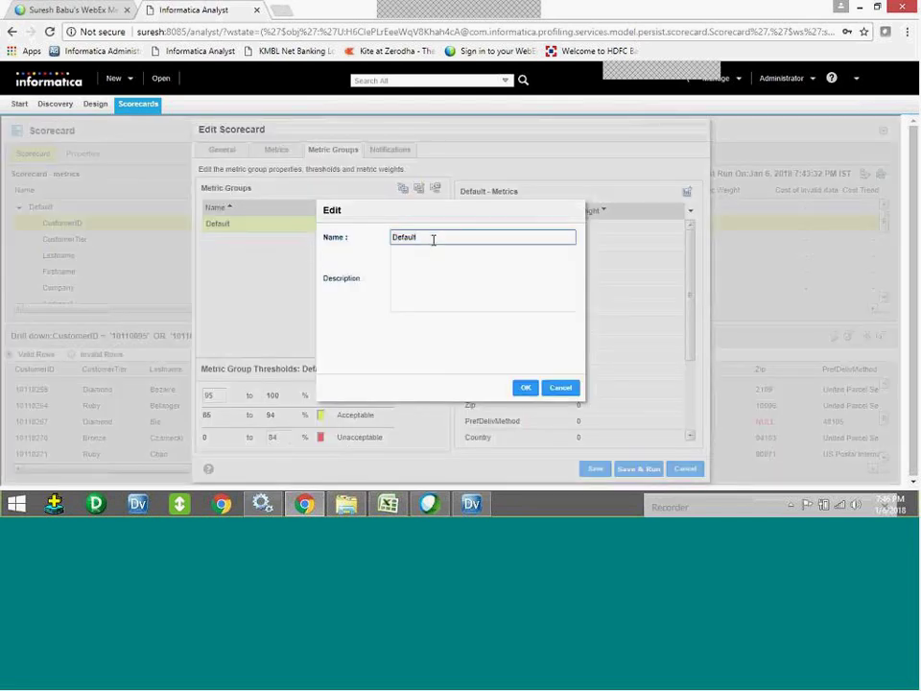
key("ctrl+a")
key("BackSpace")
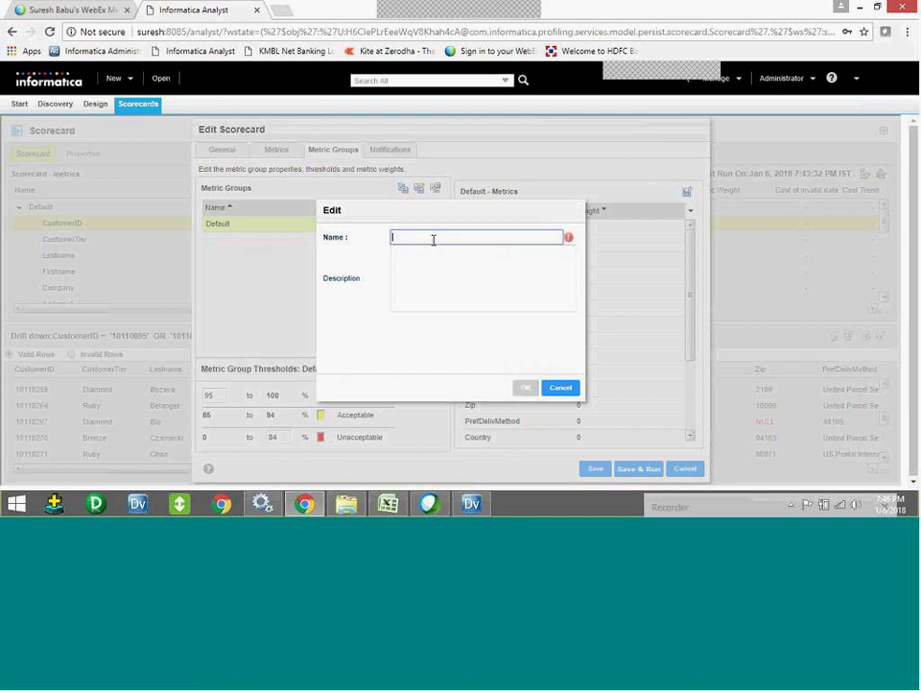
type("FULLNAME")
left_click(525, 387)
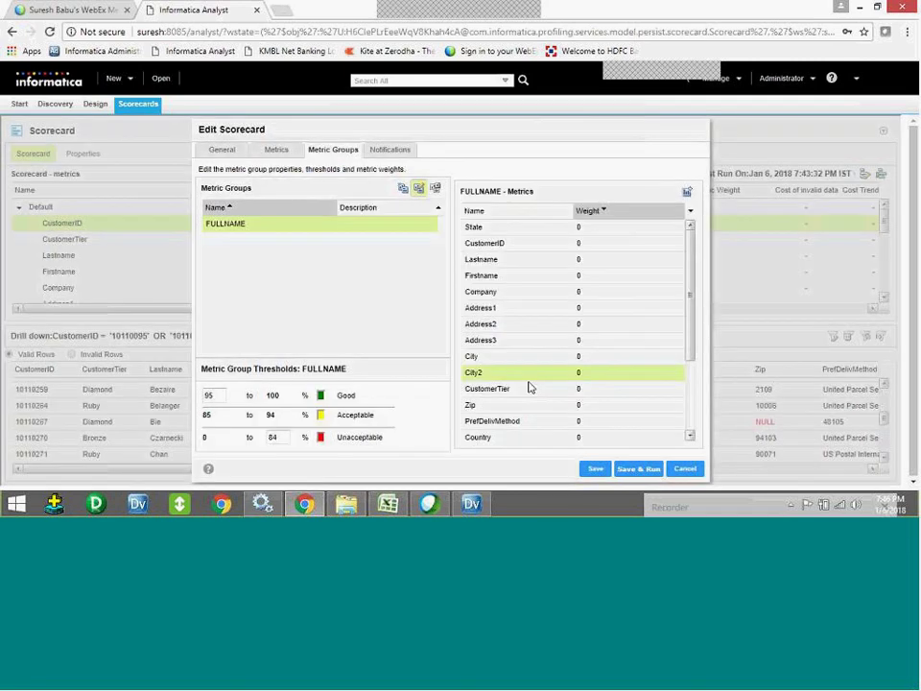